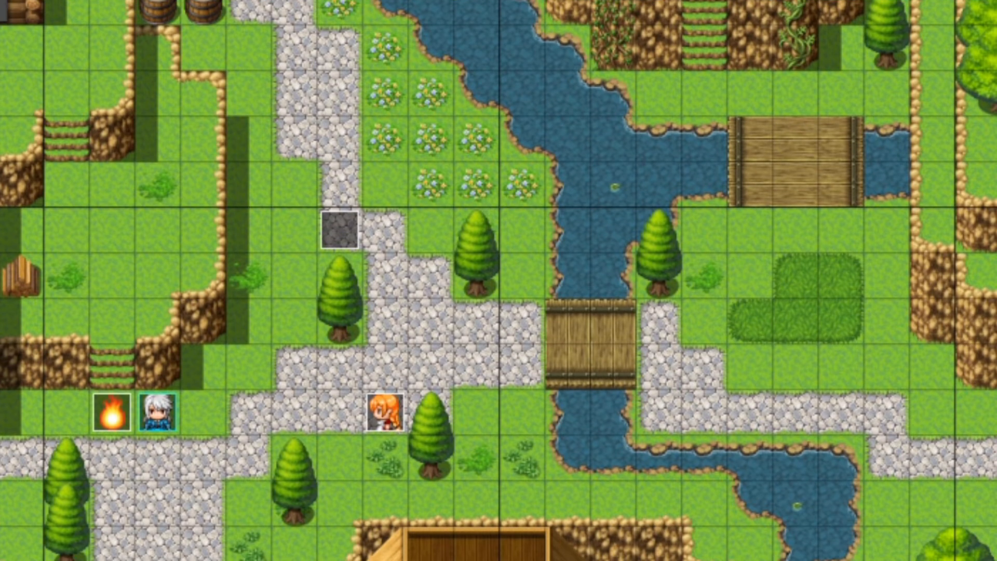
- Review the project's plugin list, picking out YEP_BuffsStatesCore and YEP_AutoPassiveStates, and close the plugin manager
key(F10)
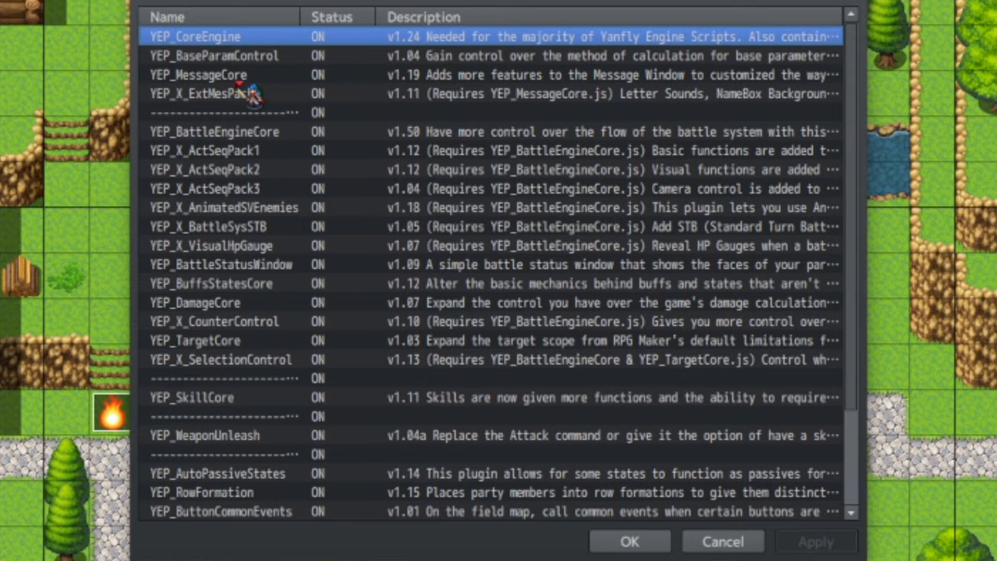
scroll(238, 84, down, 1)
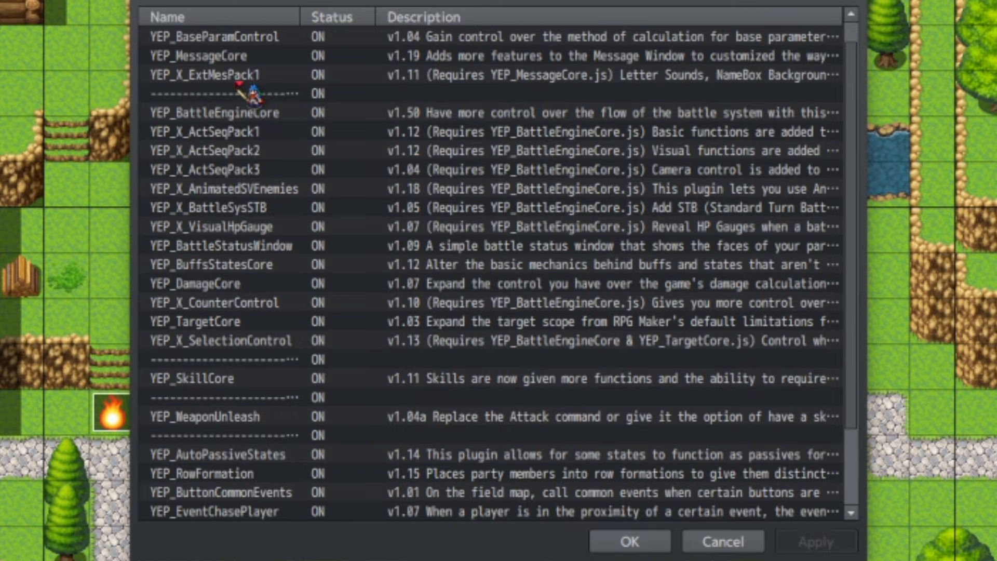
scroll(238, 84, down, 2)
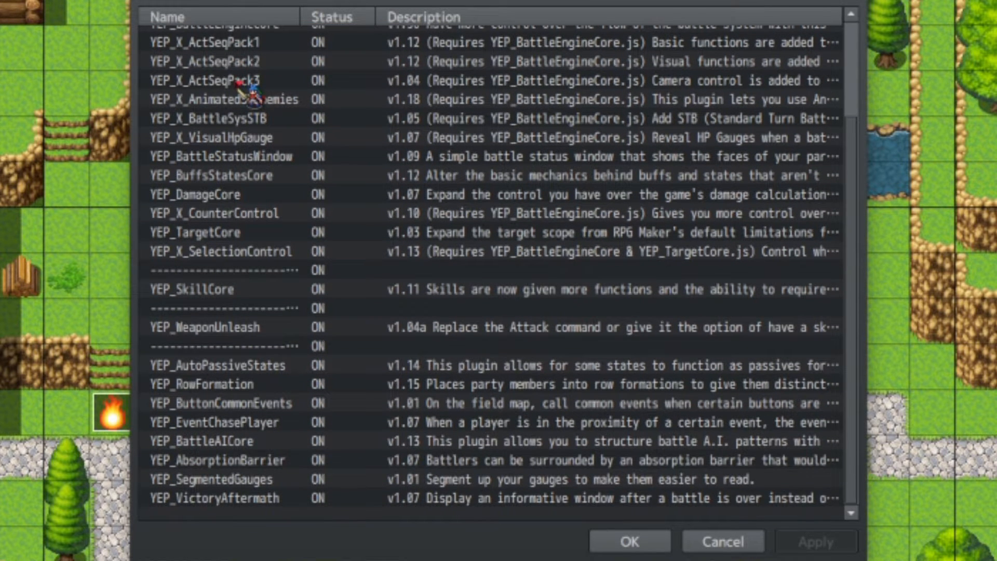
scroll(238, 84, down, 1)
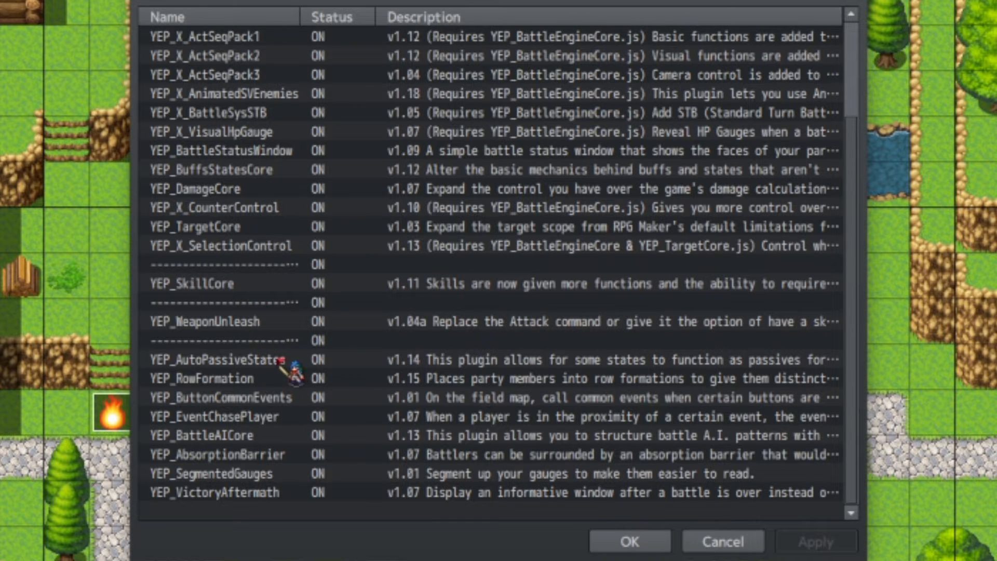
click(317, 359)
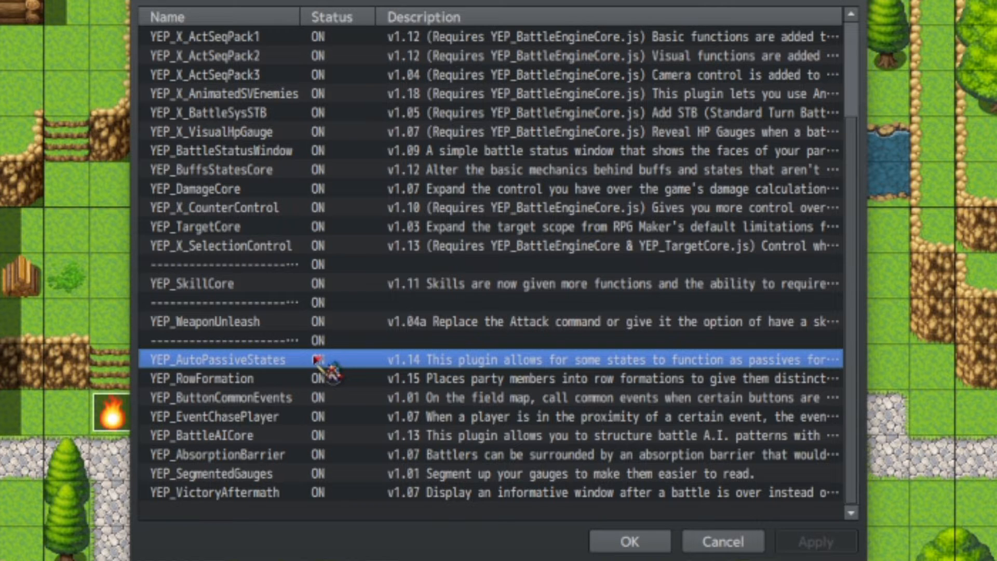
click(304, 170)
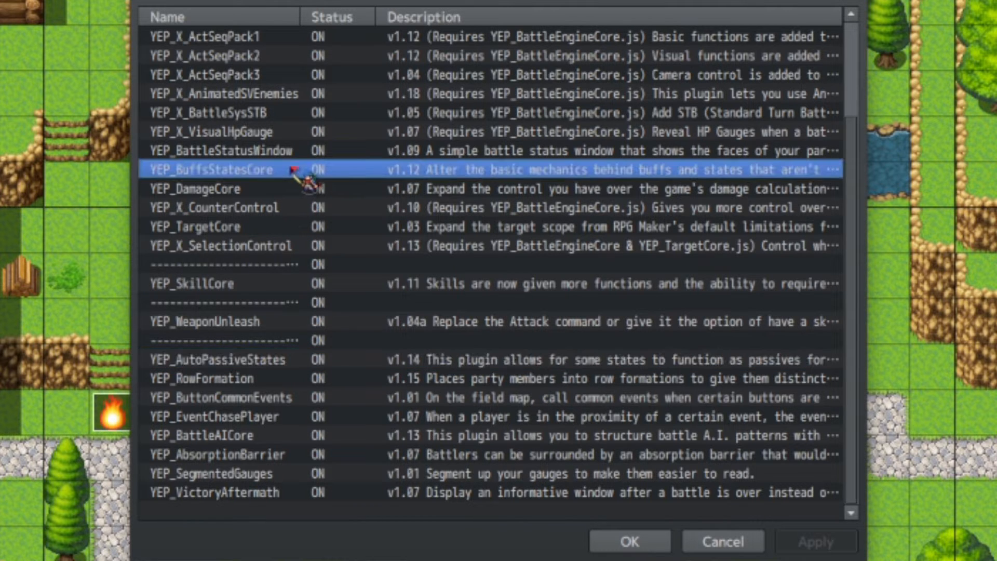
click(267, 363)
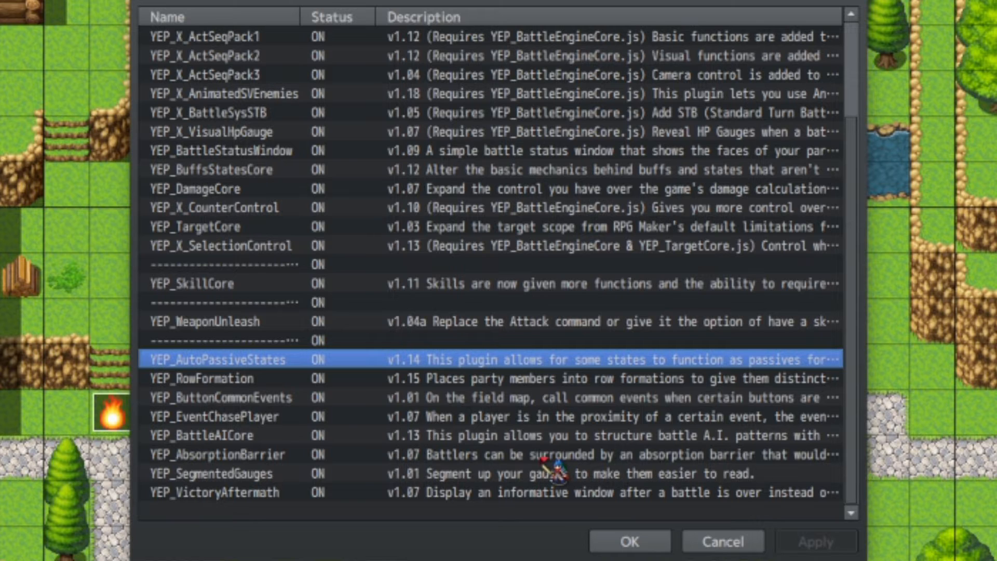
click(625, 538)
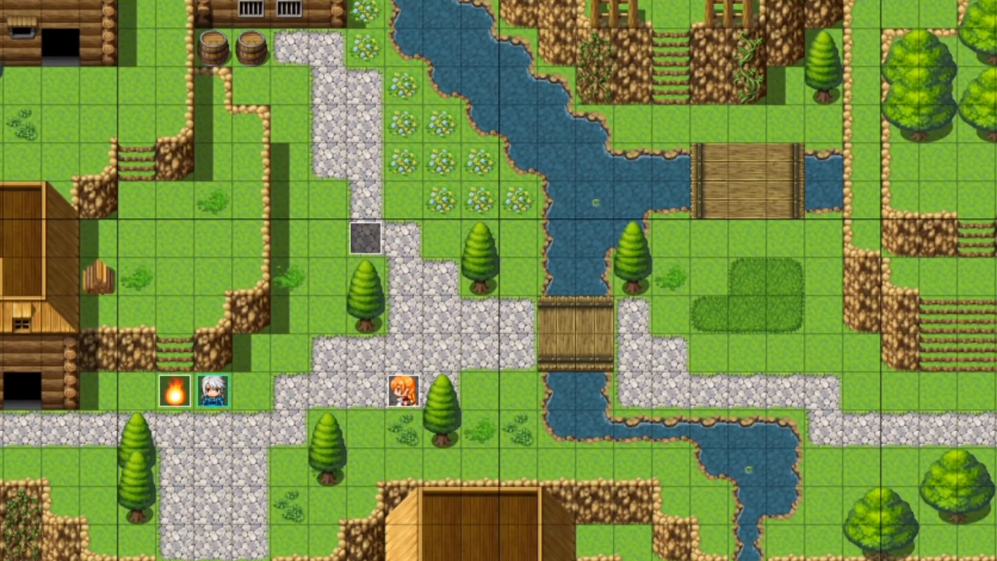
- Open the database and review the Attack skill and the Deathblock item
click(1, 1)
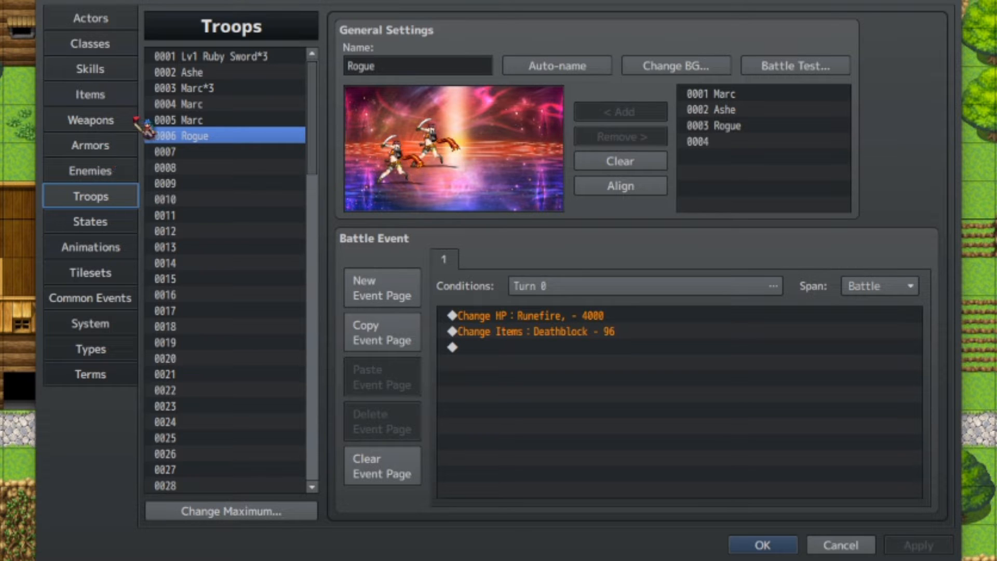
click(128, 68)
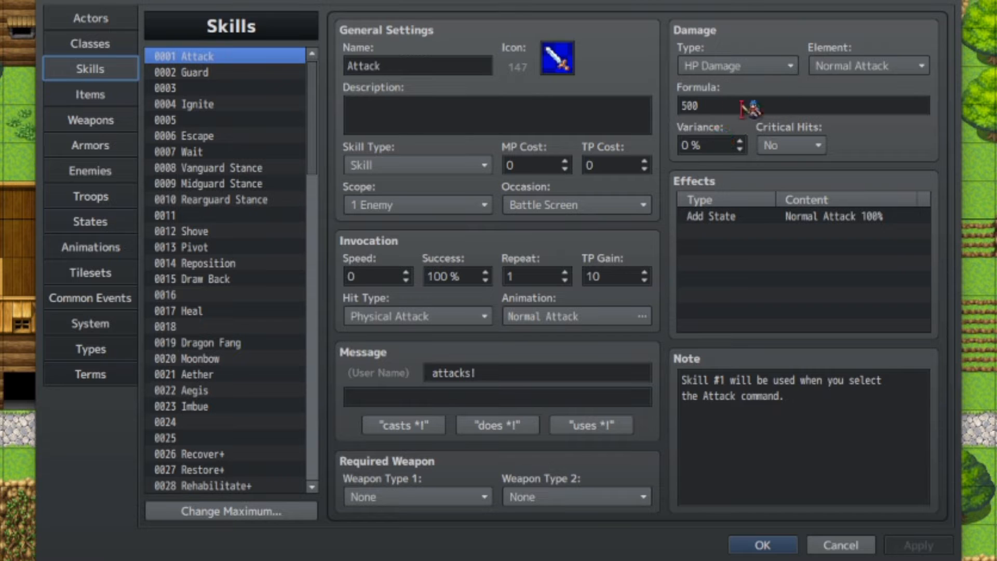
click(81, 101)
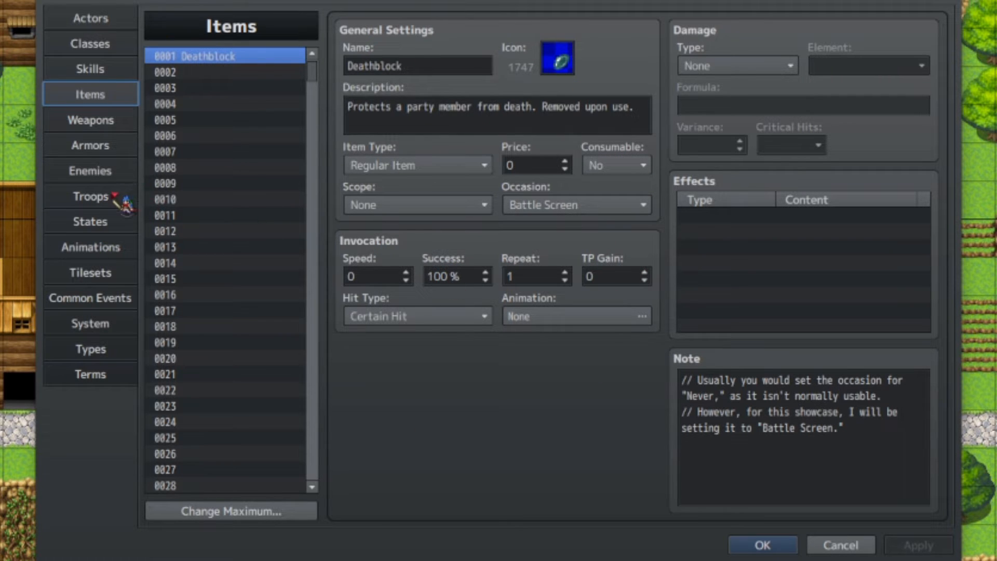
- View the Checkblock state and read through the Custom React Effect code in its note
click(92, 223)
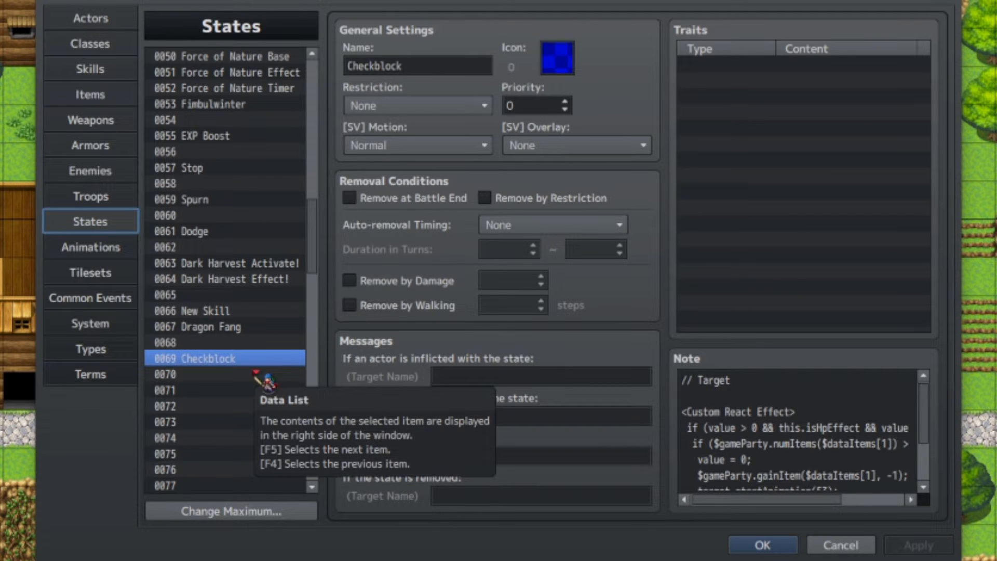
drag(851, 387, 561, 382)
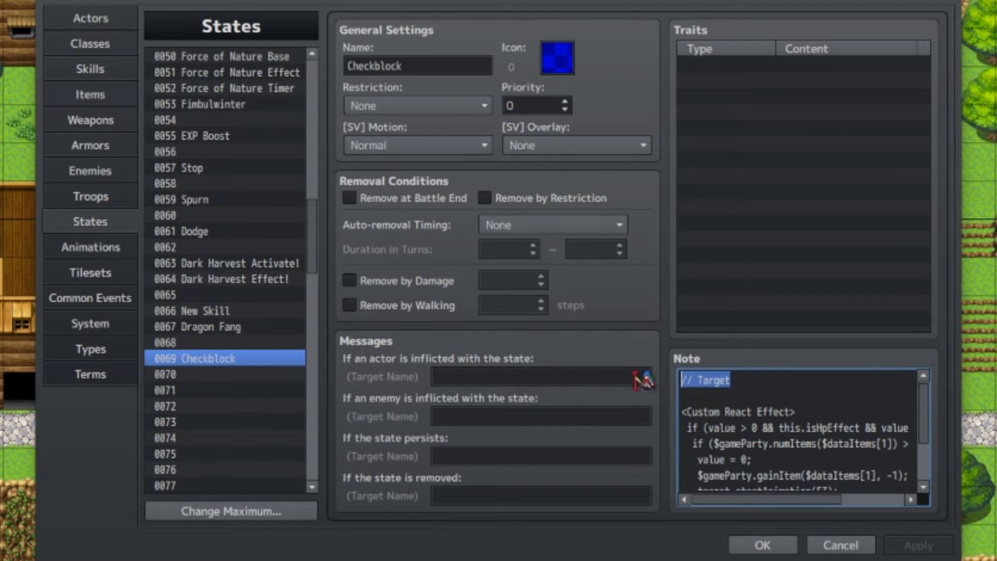
click(751, 383)
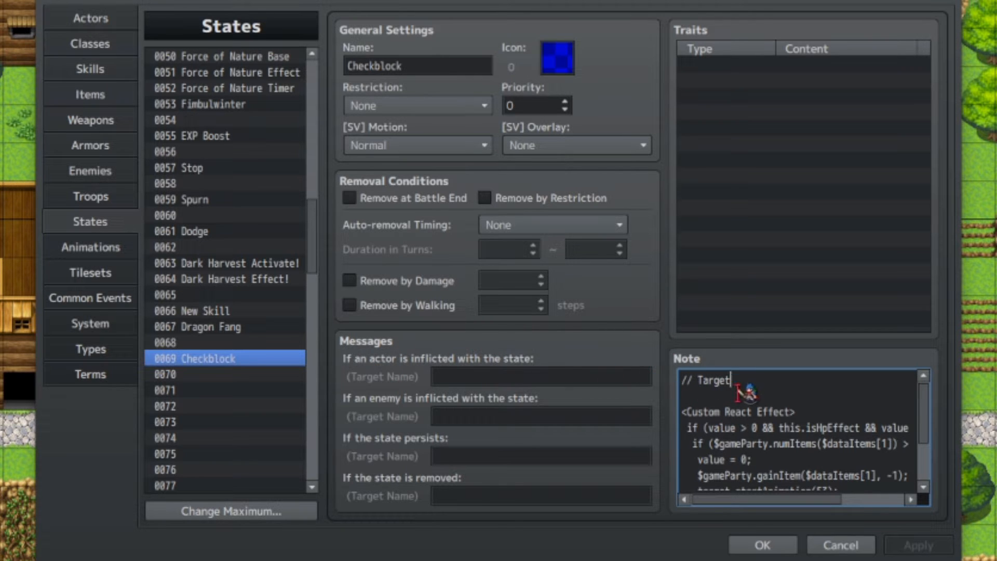
scroll(816, 406, down, 2)
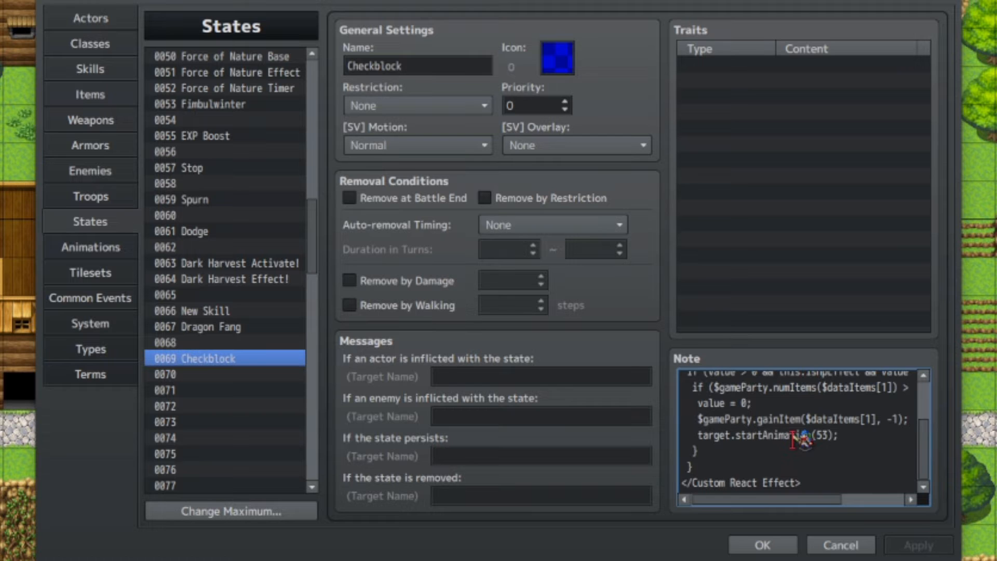
scroll(795, 439, up, 3)
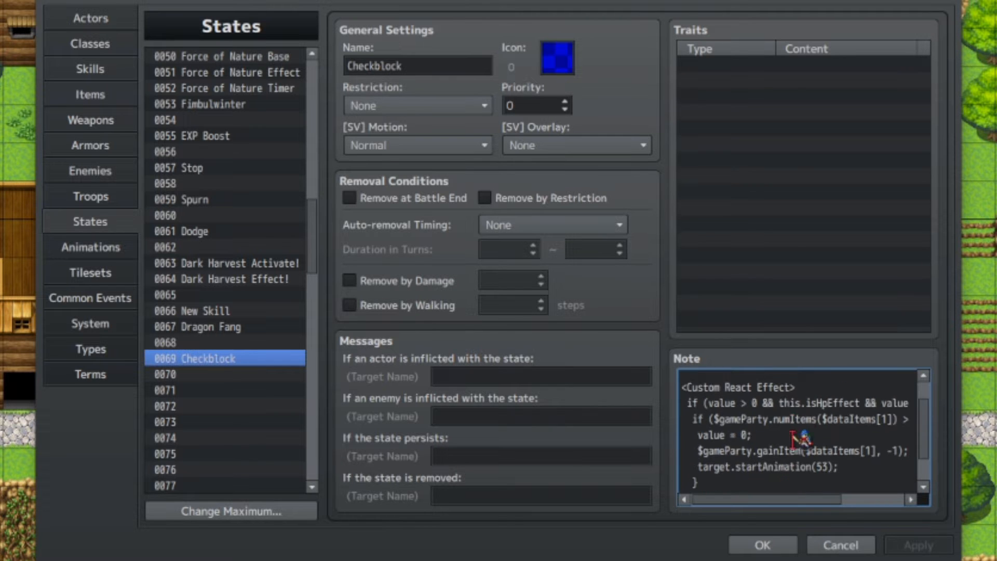
scroll(795, 439, down, 3)
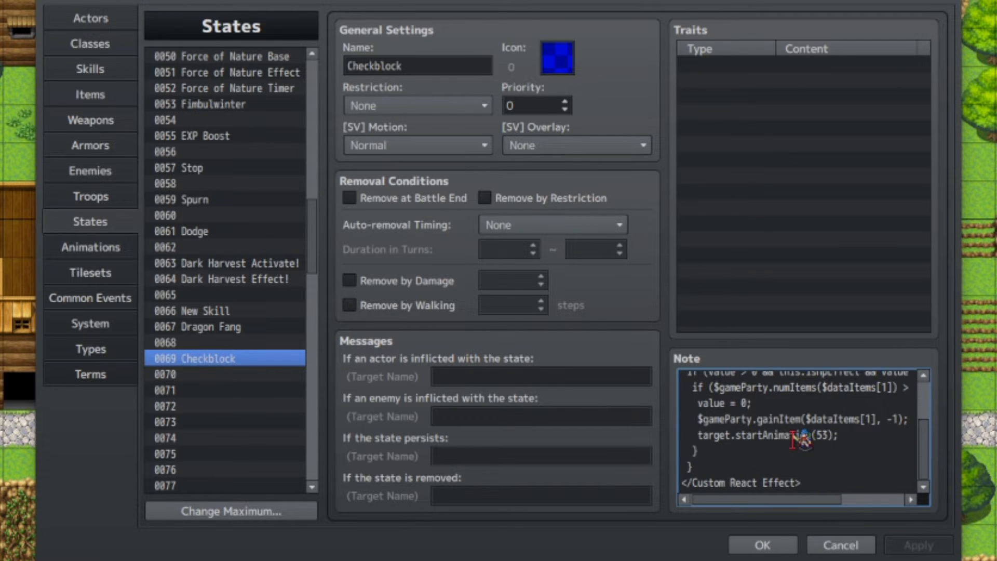
scroll(802, 434, up, 3)
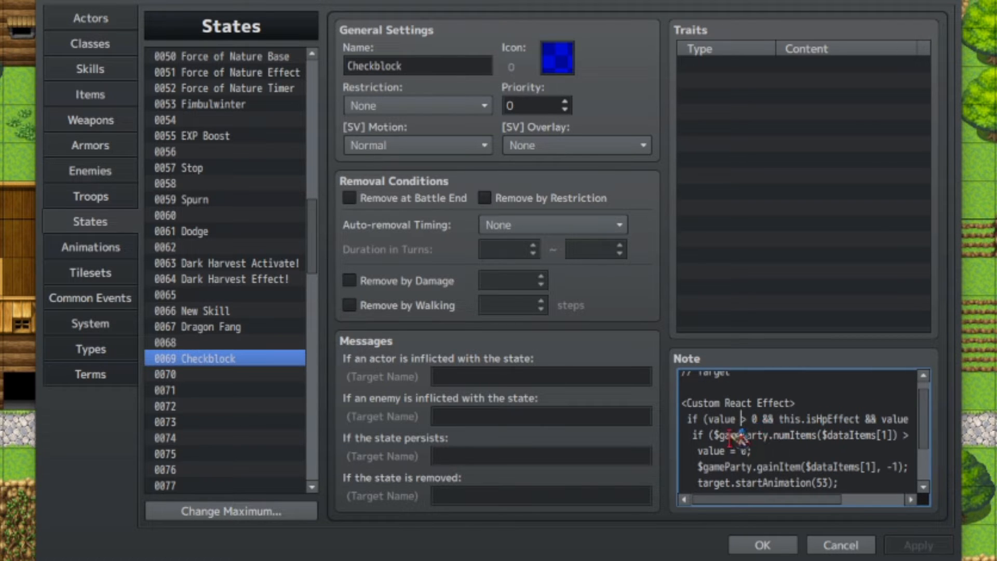
drag(718, 503, 712, 504)
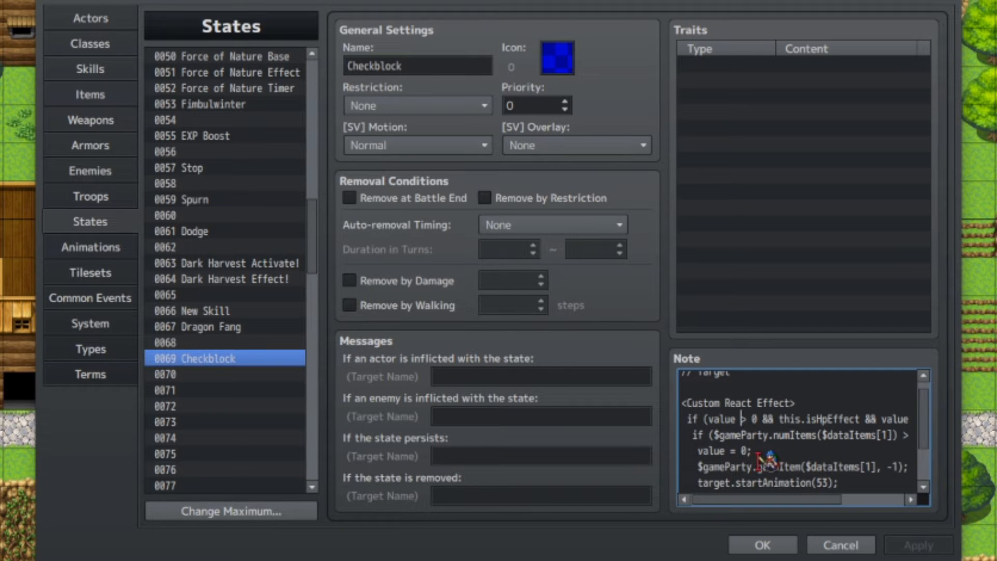
scroll(800, 457, up, 1)
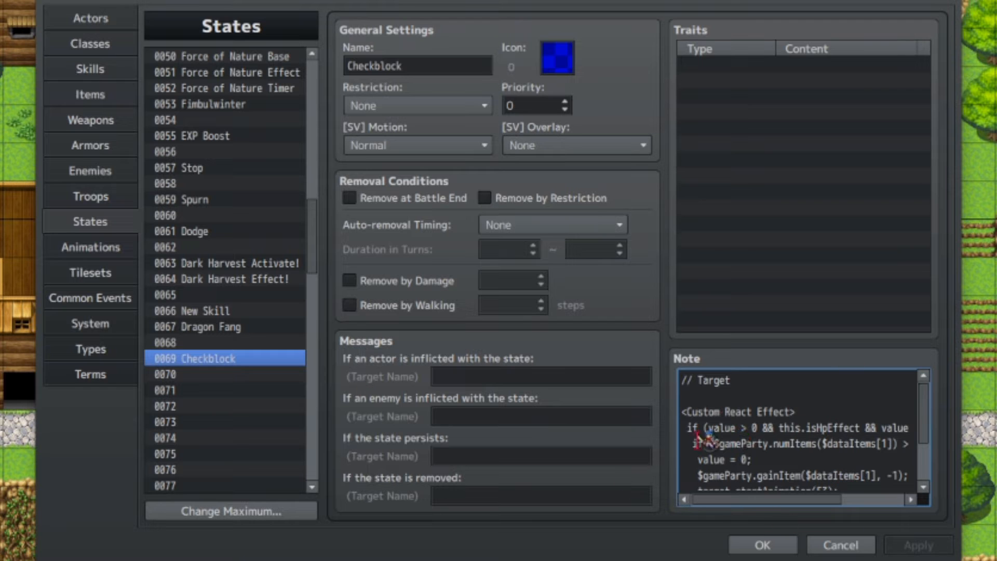
drag(737, 501, 737, 504)
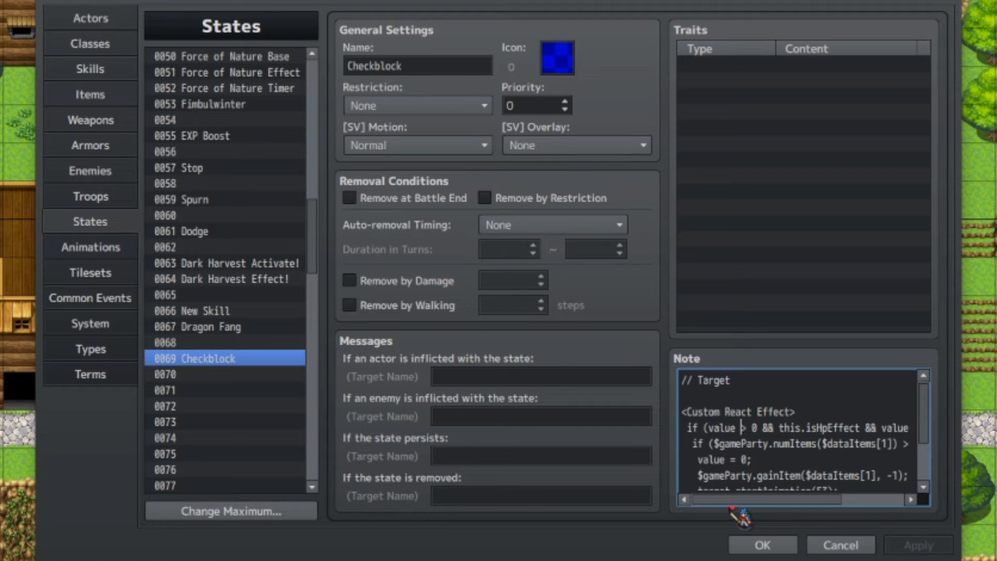
drag(731, 509, 789, 507)
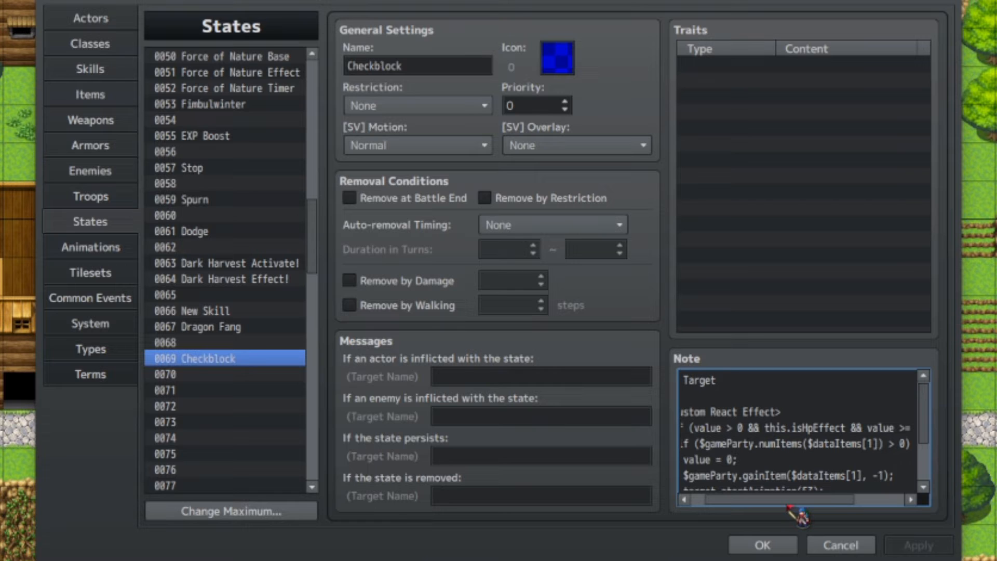
- Highlight the "value > 0" and "this.isHpEffect" conditions in the outer if statement of the Checkblock note
click(728, 427)
drag(744, 428, 695, 428)
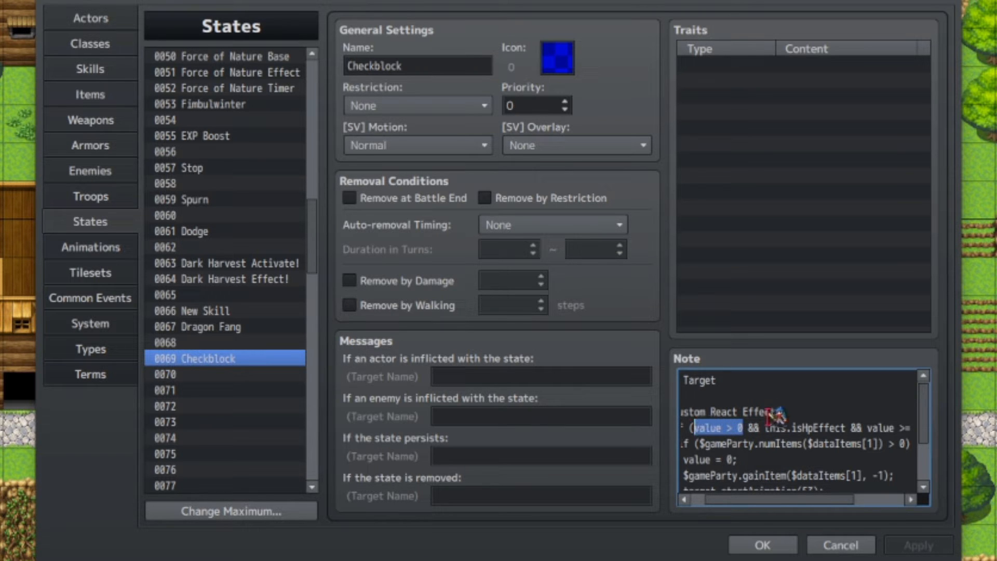
click(774, 424)
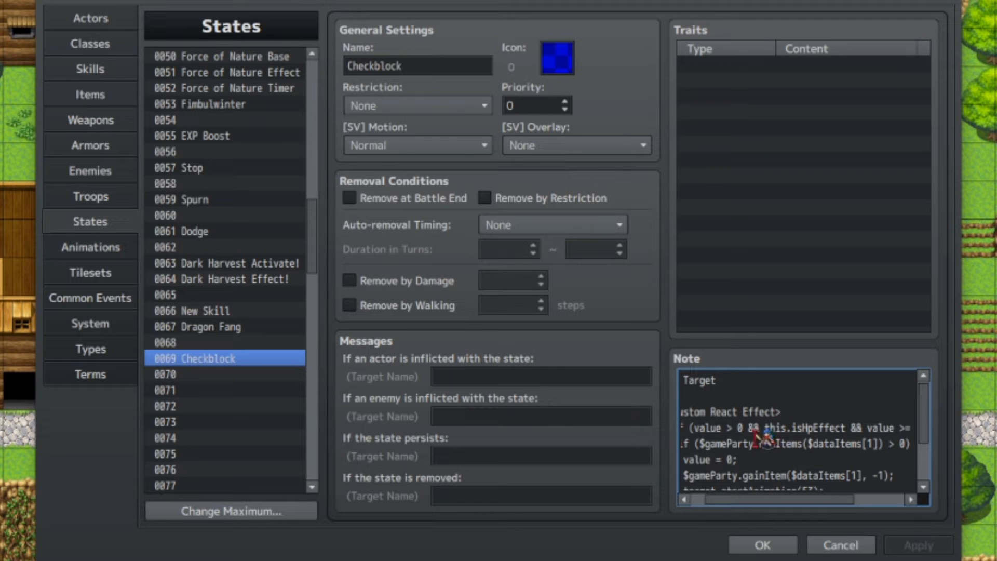
mouse_move(760, 428)
mouse_down()
mouse_move(826, 414)
mouse_move(852, 430)
mouse_move(763, 429)
mouse_up()
click(808, 433)
click(851, 428)
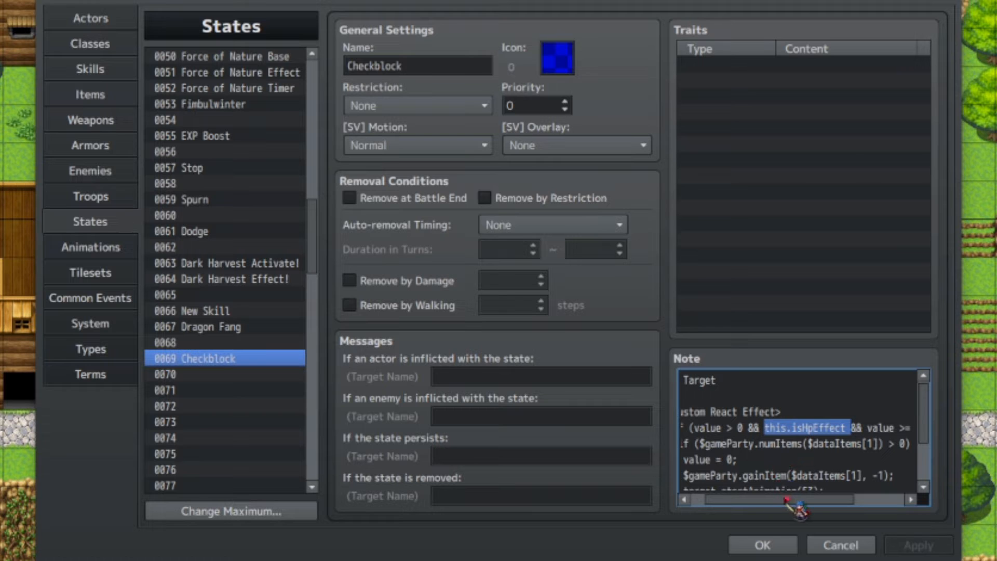
- Highlight the "value >= target.hp" condition at the end of the outer if statement in the note
drag(784, 499, 882, 501)
click(836, 440)
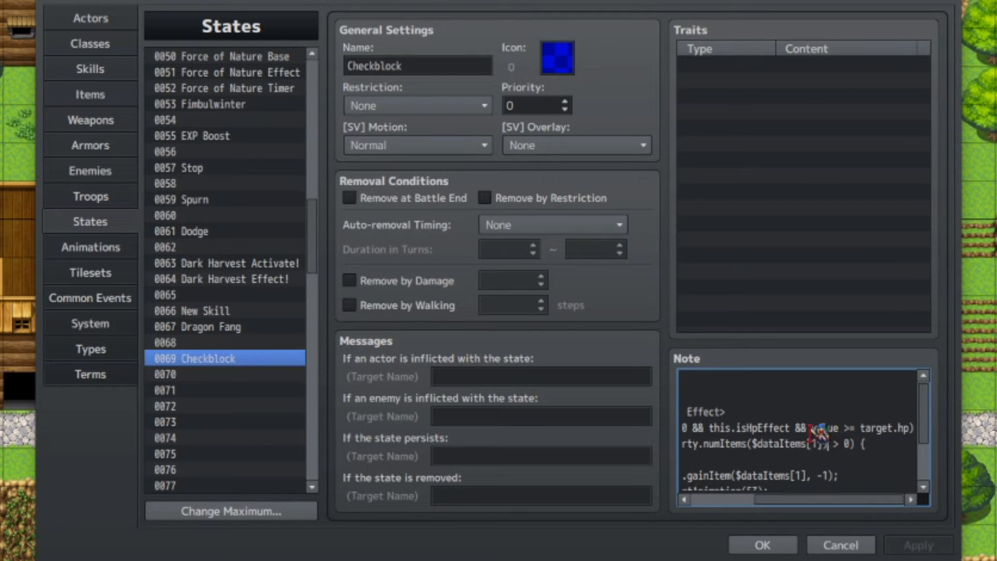
click(811, 433)
key(shift+End)
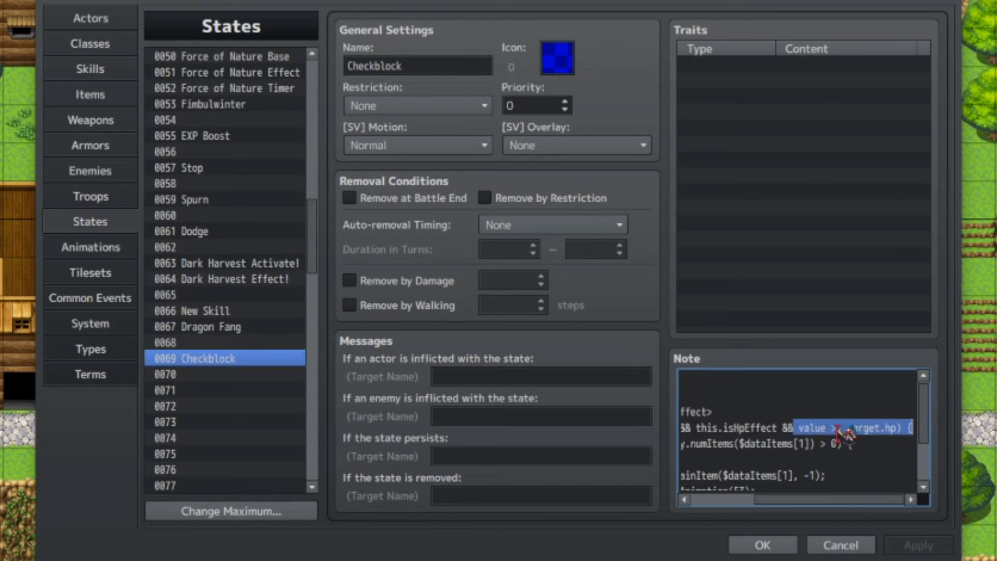
click(892, 439)
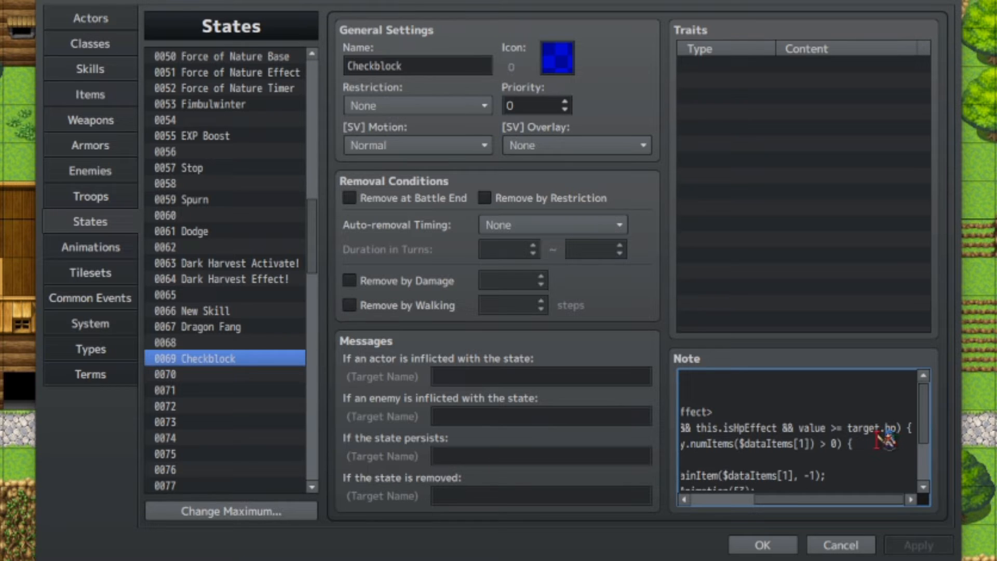
key(shift+Left)
key(shift+Left)
key(shift+Left)
key(shift+Left)
key(shift+Left)
key(shift+Left)
click(881, 440)
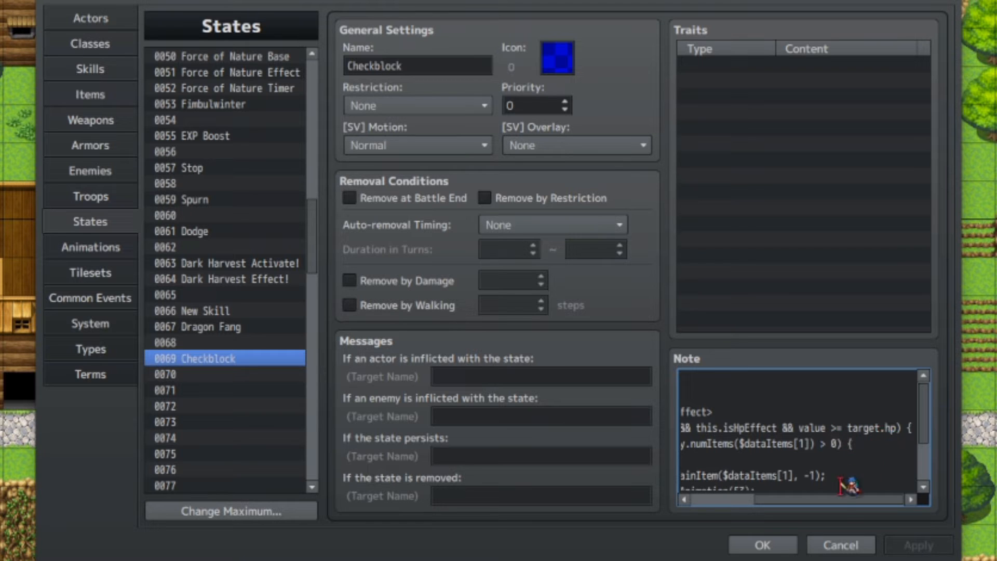
drag(809, 501, 848, 516)
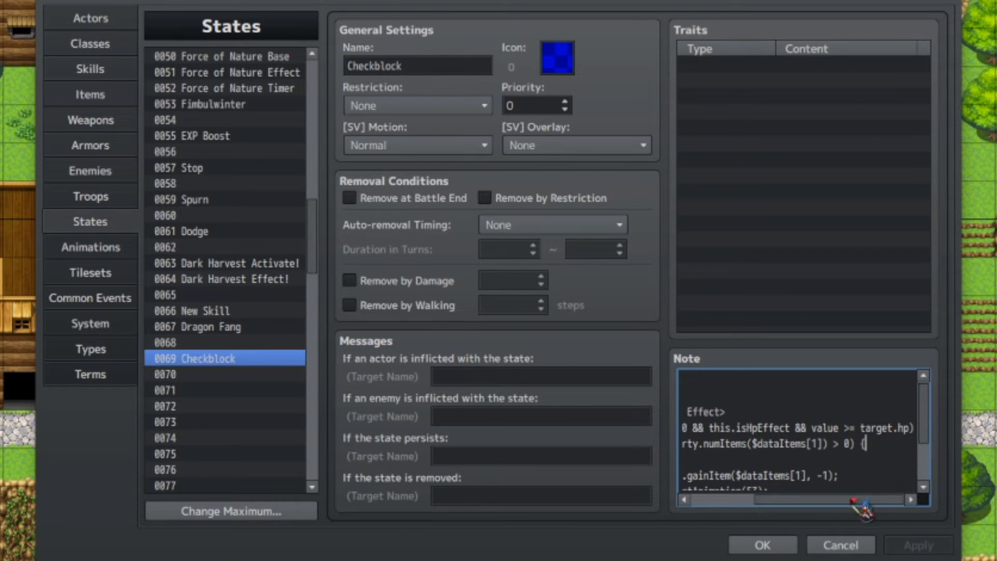
drag(856, 503, 831, 558)
key(Right)
key(Right)
key(Right)
key(Right)
key(Left)
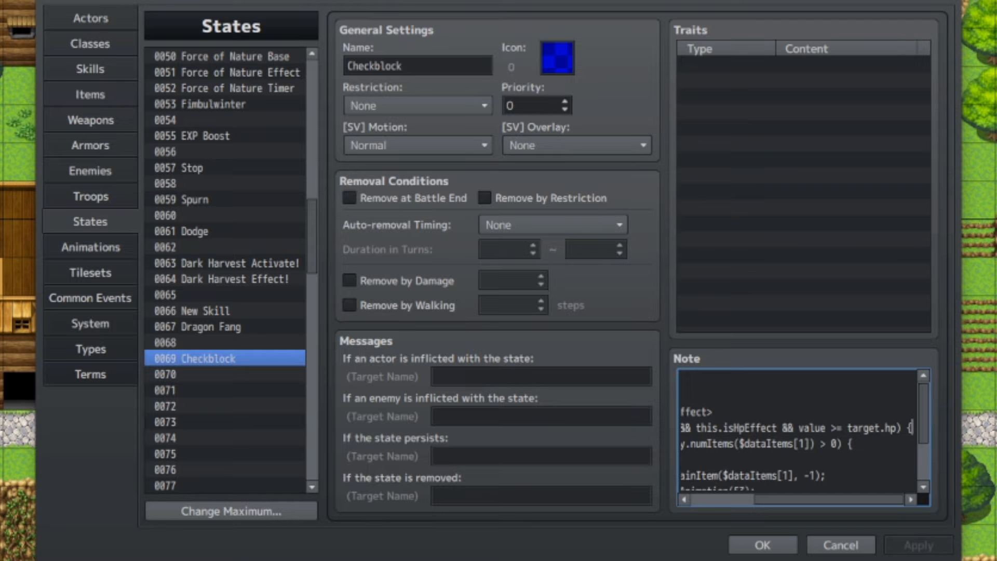
key(Right)
key(Right)
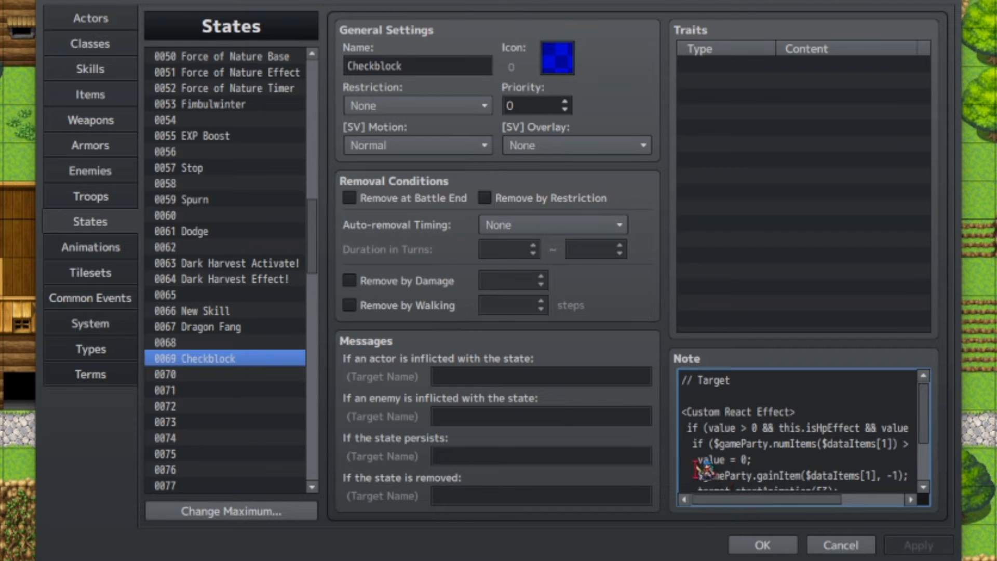
- Examine the inner if statement's $gameParty.numItems($dataItems[1]) > 0 check through to the end of its line
drag(719, 444, 764, 445)
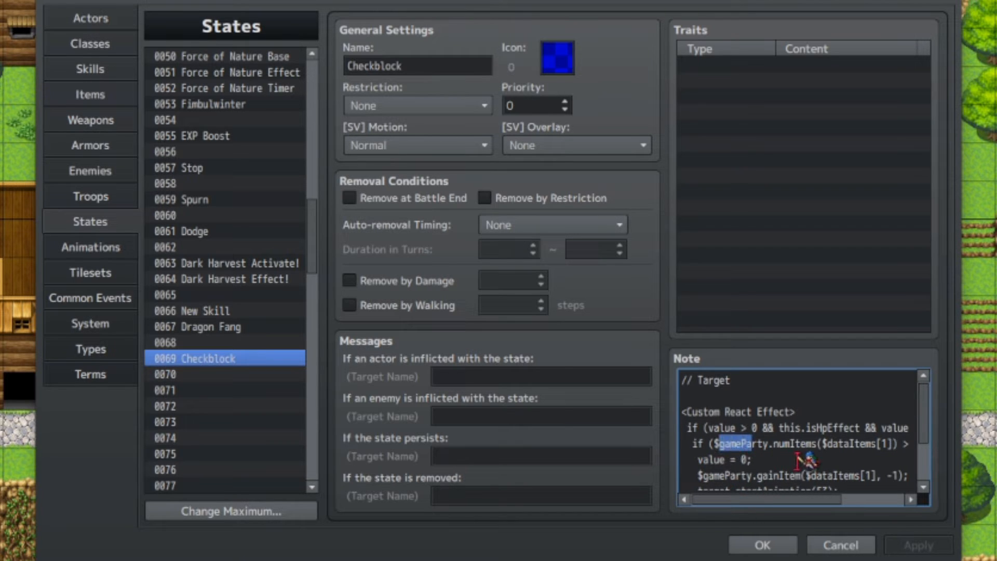
click(794, 445)
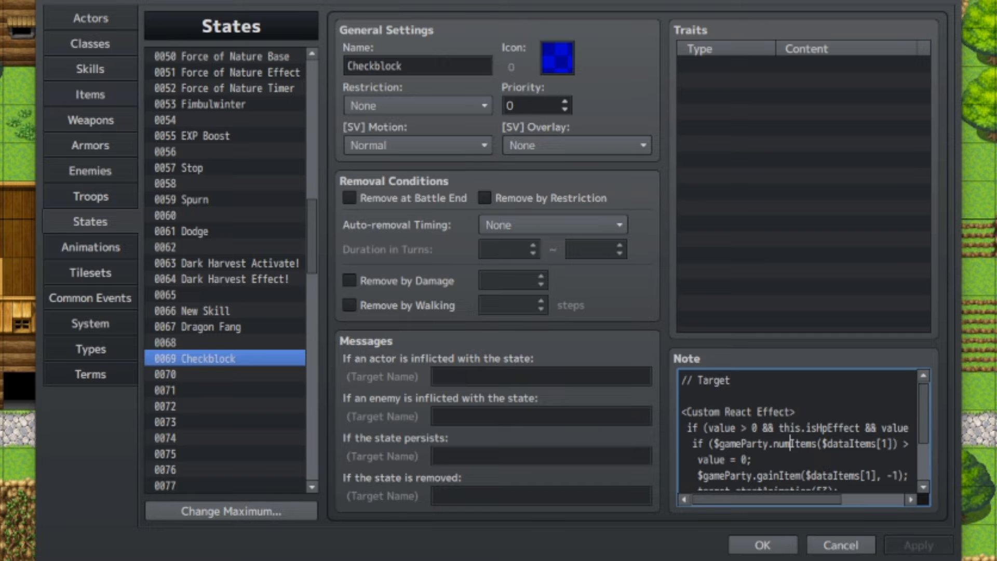
drag(811, 499, 883, 500)
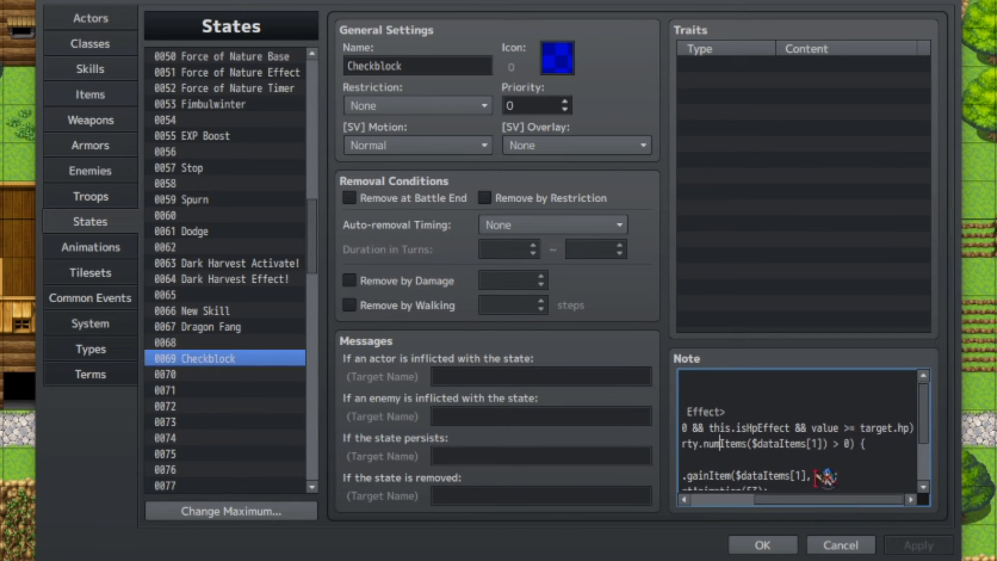
- Highlight the $dataItems[1] reference and its index in the inner if statement of the Checkblock note
drag(811, 502, 771, 501)
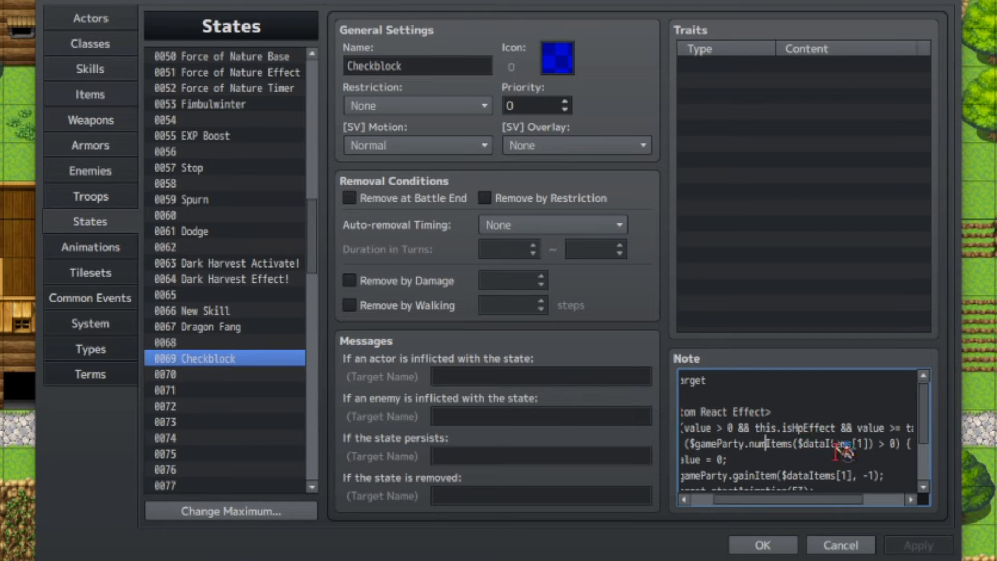
double_click(860, 443)
drag(857, 477, 780, 484)
click(859, 439)
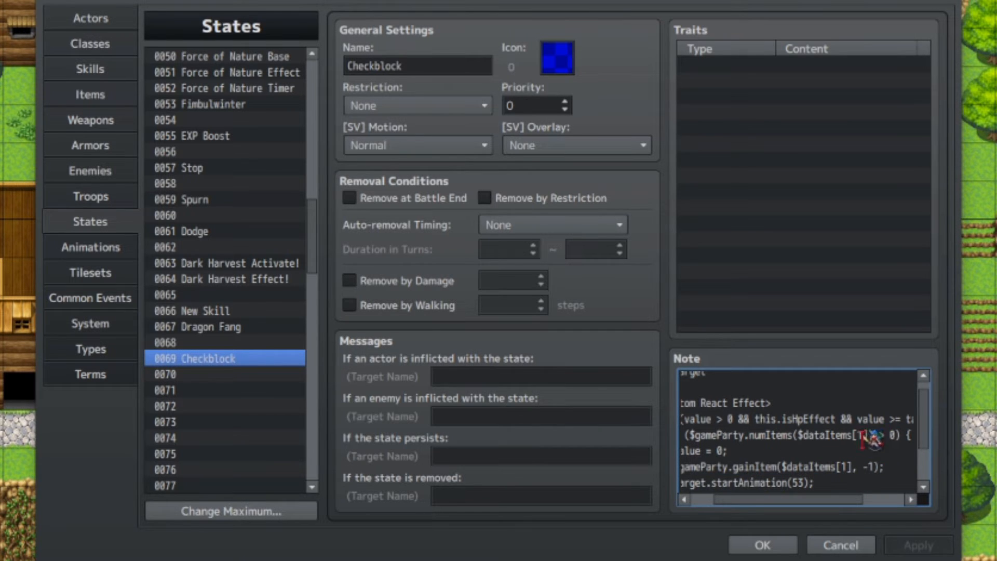
drag(874, 435, 781, 435)
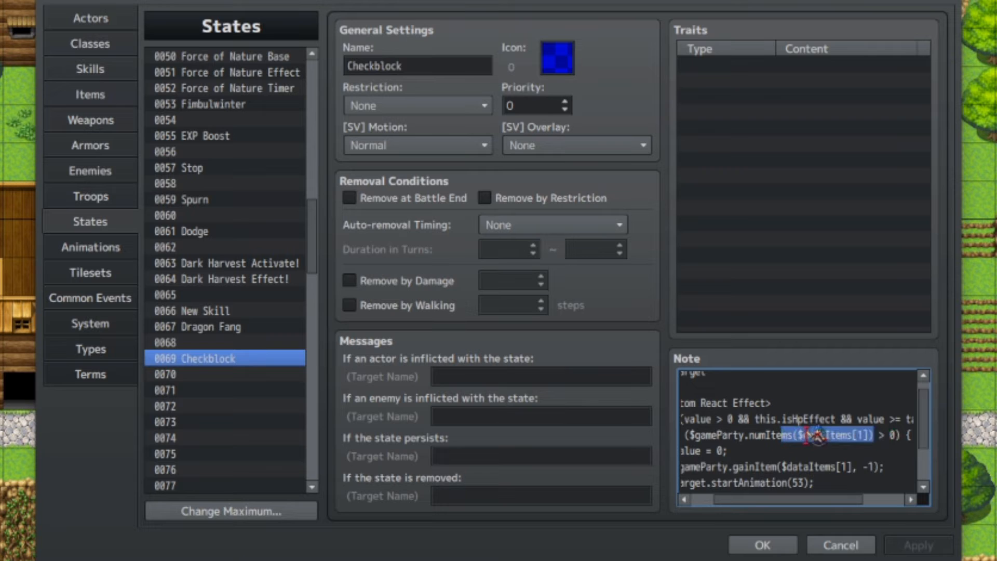
click(852, 435)
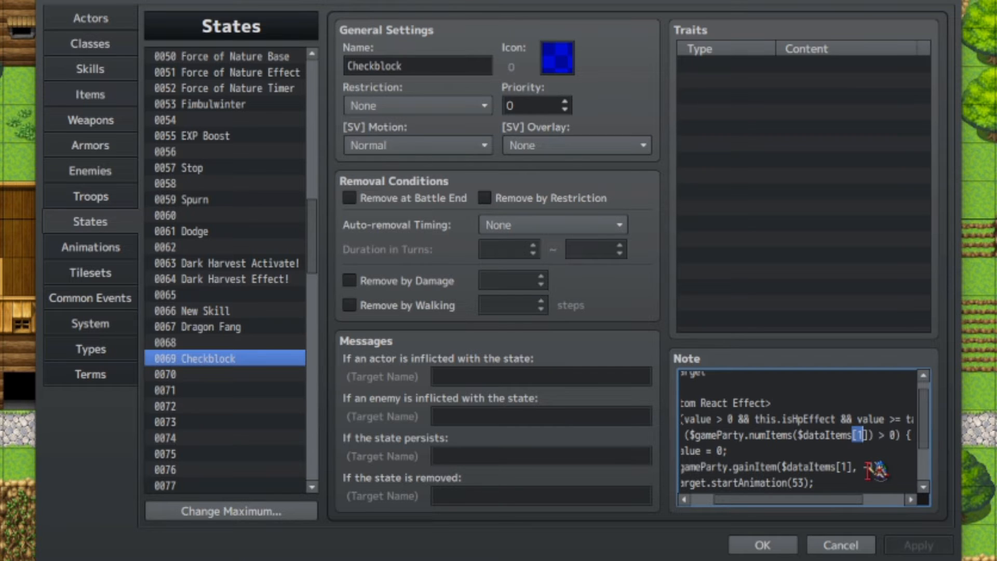
- Highlight the numItems($dataItems[1]) > 0 check and the opening brace that ends its line
drag(903, 435, 750, 436)
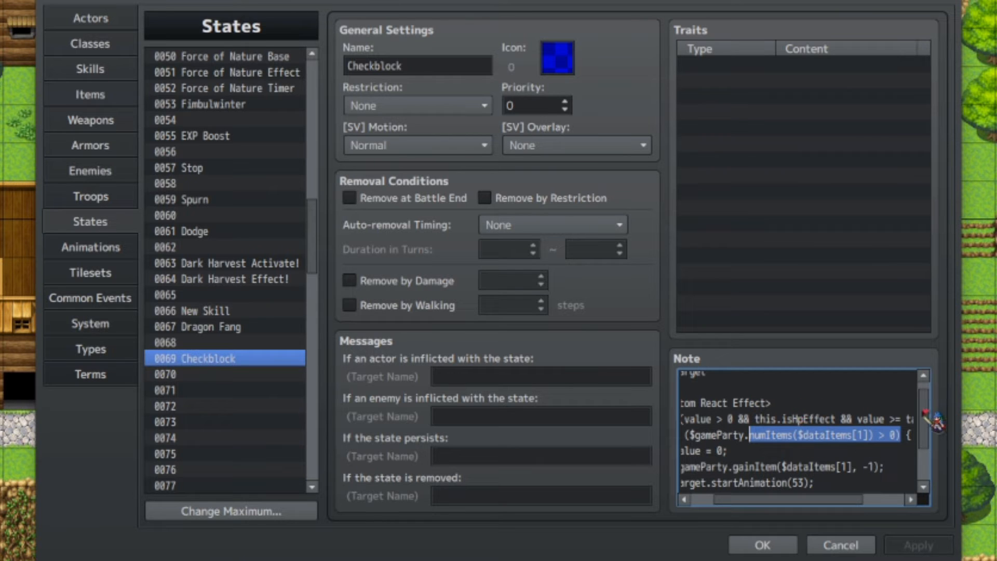
click(902, 434)
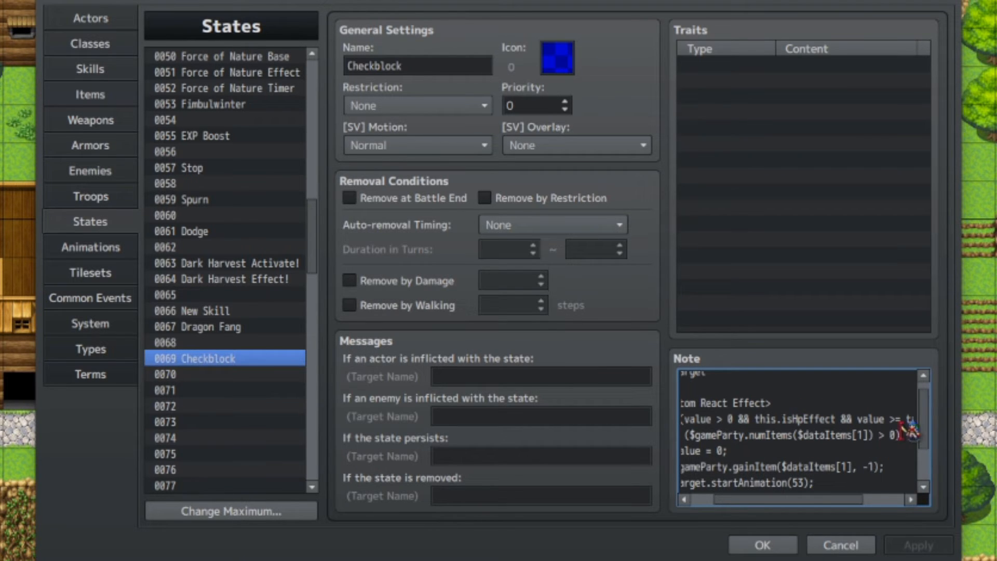
drag(831, 500, 886, 500)
double_click(864, 435)
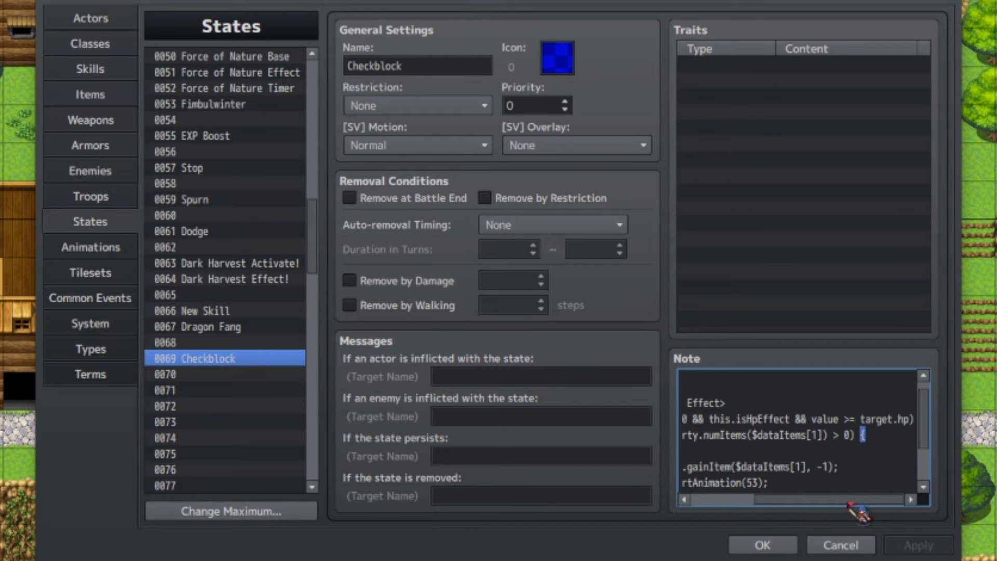
- Highlight the "value = 0;" line inside the inner if statement of the note
drag(858, 500, 783, 501)
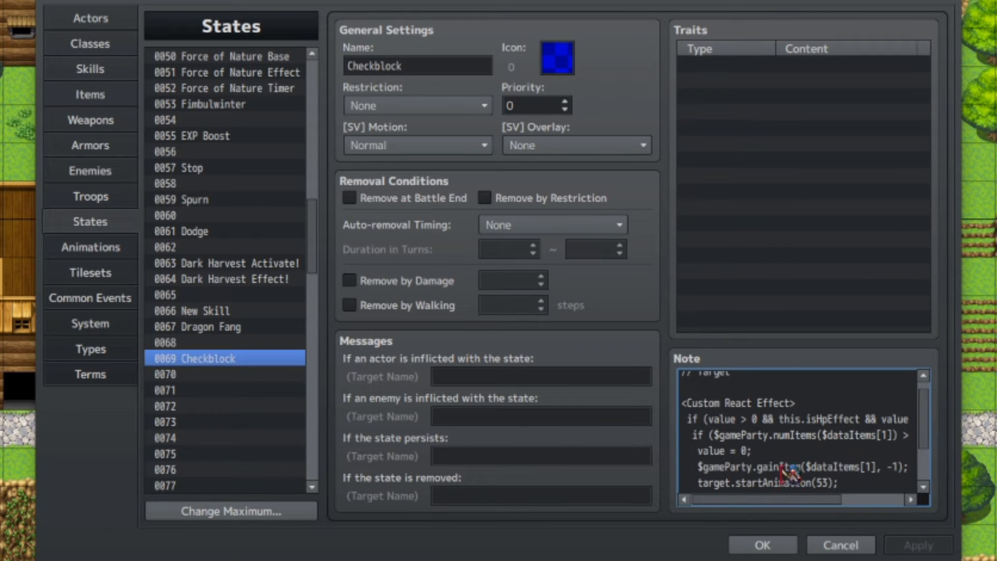
drag(752, 450, 665, 452)
click(764, 440)
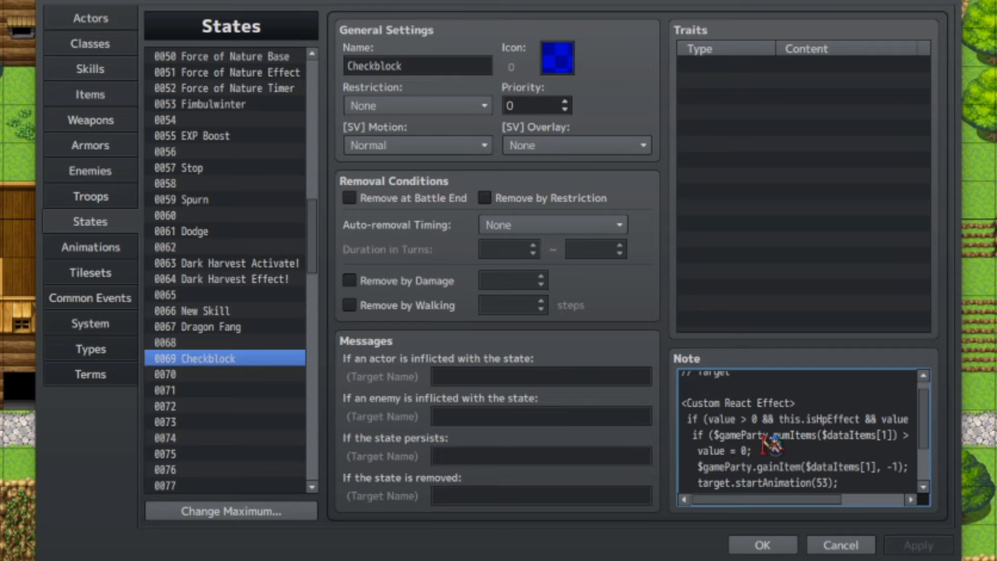
- Highlight the gameParty, gainItem and ($dataItems[1], -1) parts of the line that removes the item
scroll(763, 441, down, 1)
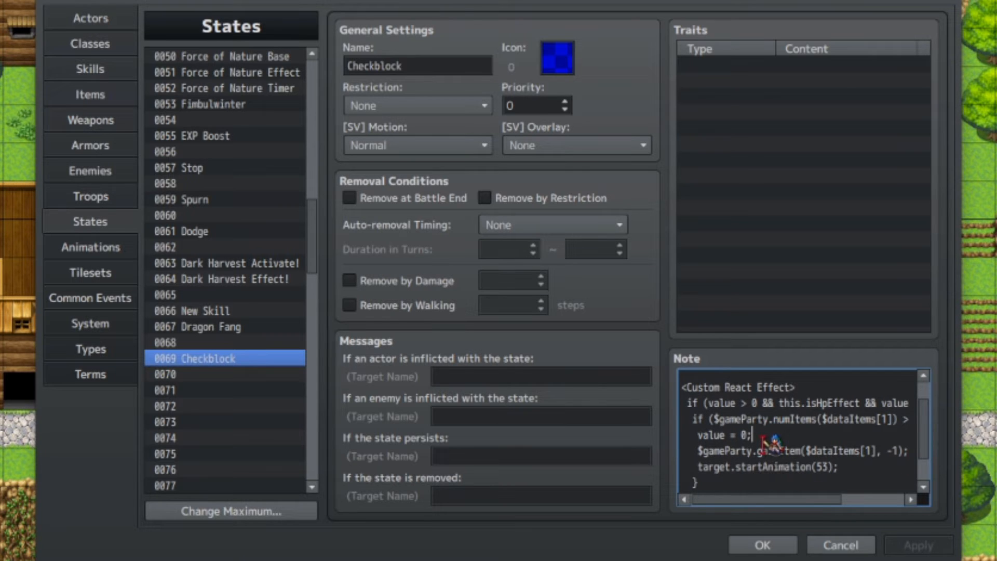
scroll(763, 466, down, 1)
drag(719, 438, 736, 437)
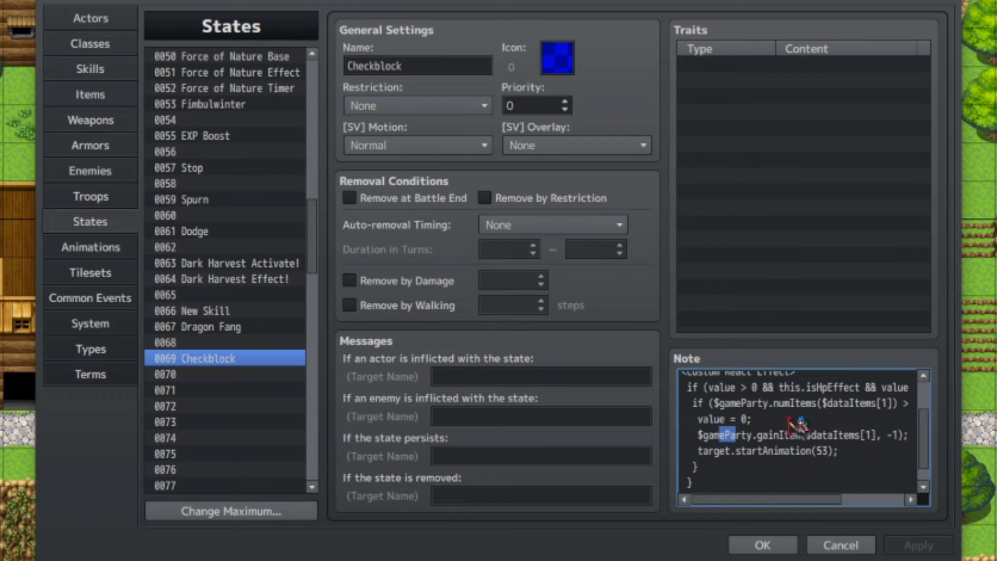
drag(757, 435, 791, 435)
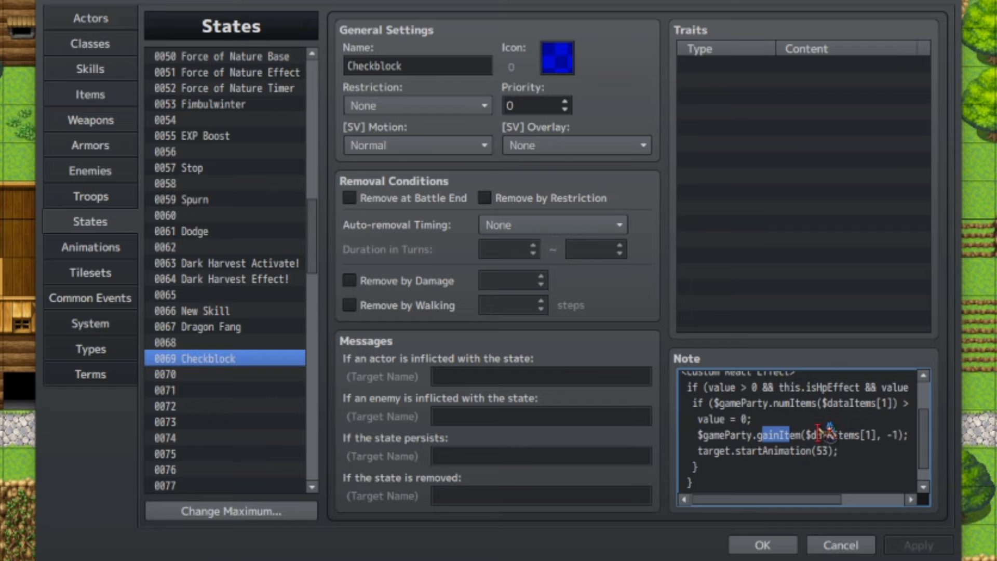
drag(805, 435, 907, 439)
click(878, 440)
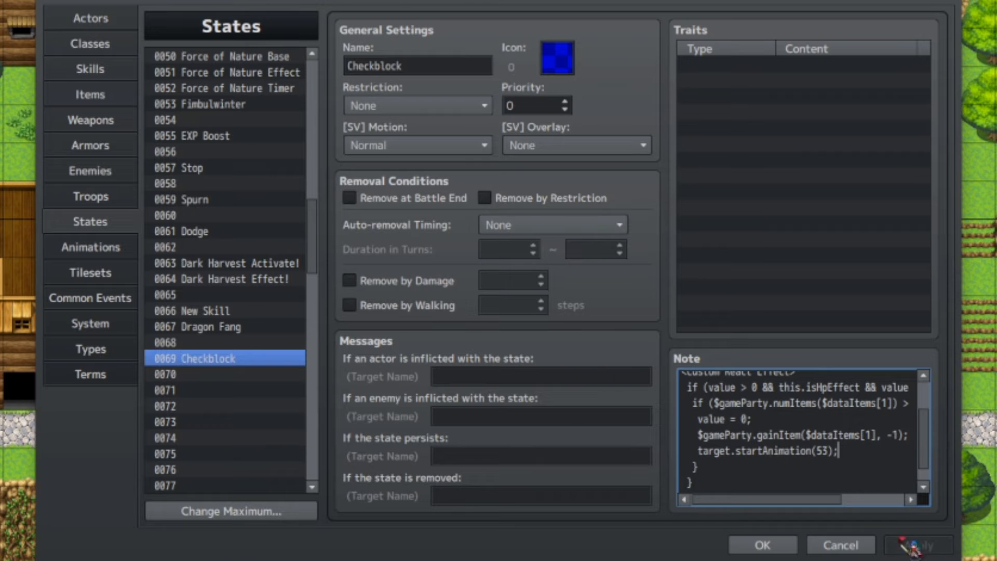
- Highlight the target.startAnimation(53) line and the gainItem line with its -1 amount in the note
click(857, 450)
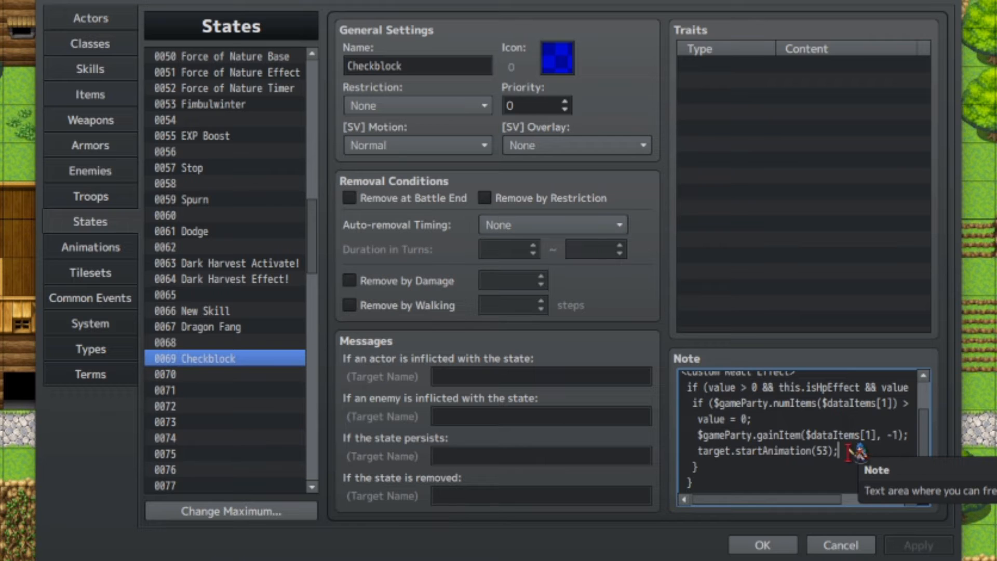
drag(831, 450, 683, 452)
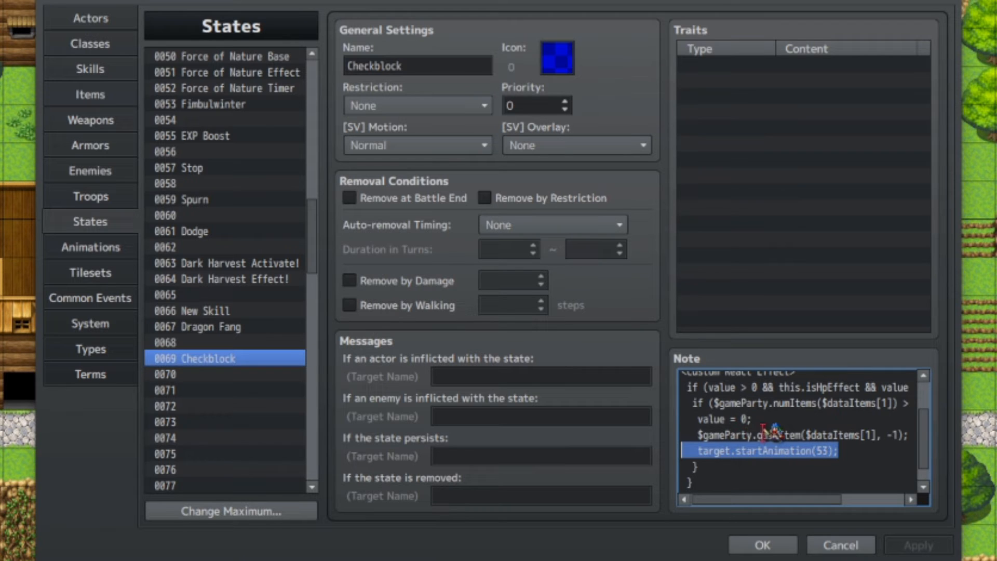
click(897, 435)
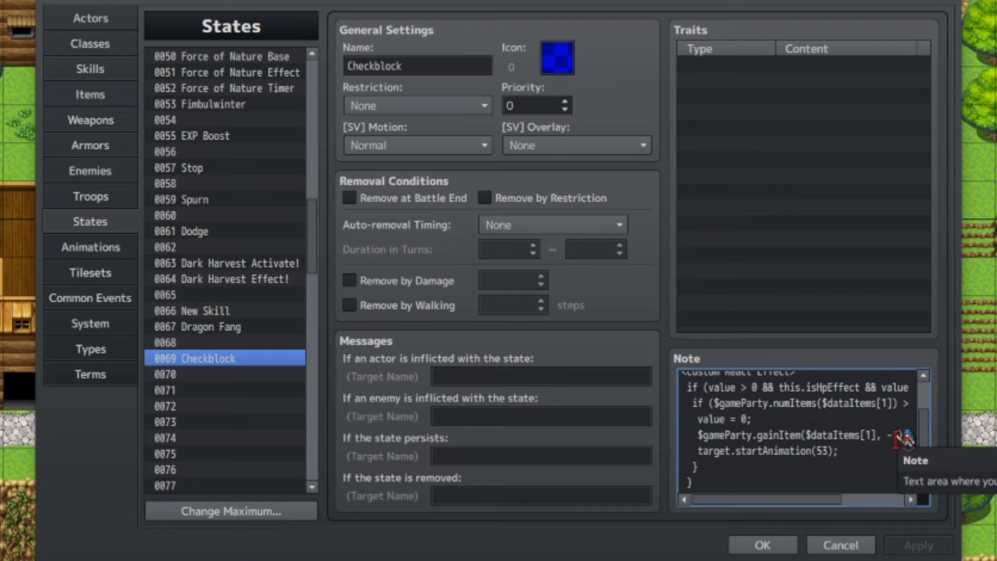
drag(887, 435, 907, 434)
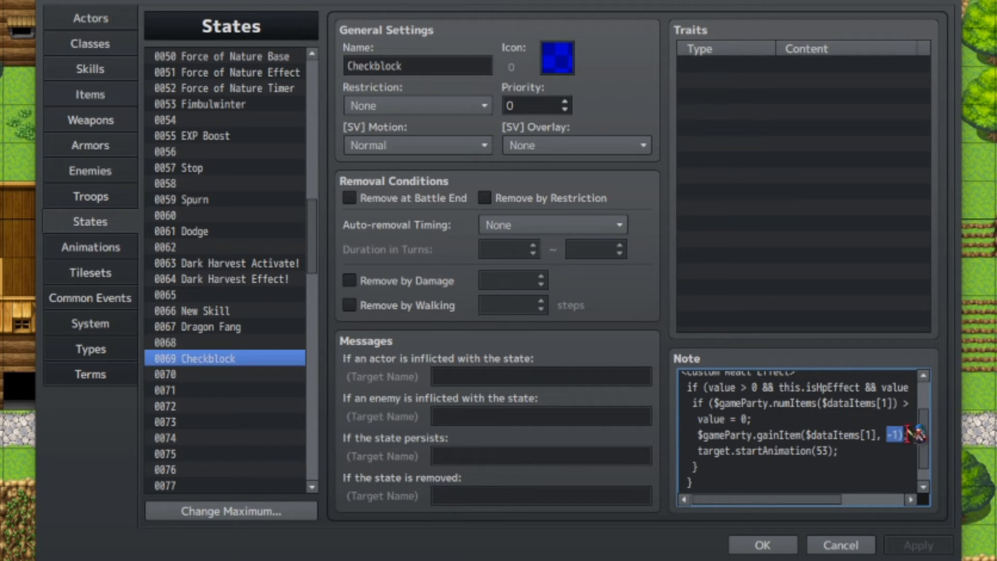
drag(696, 435, 957, 442)
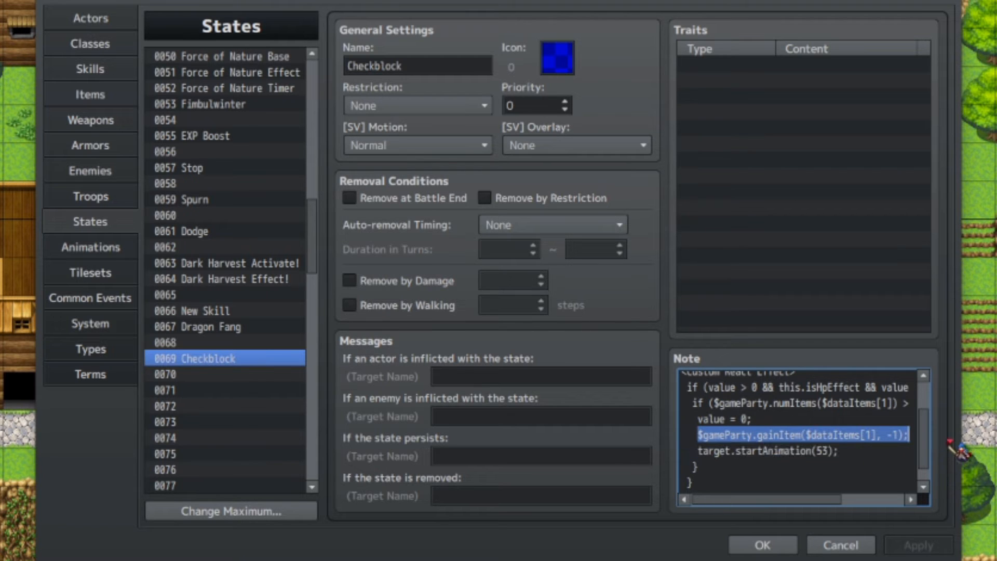
click(878, 450)
drag(854, 451, 677, 453)
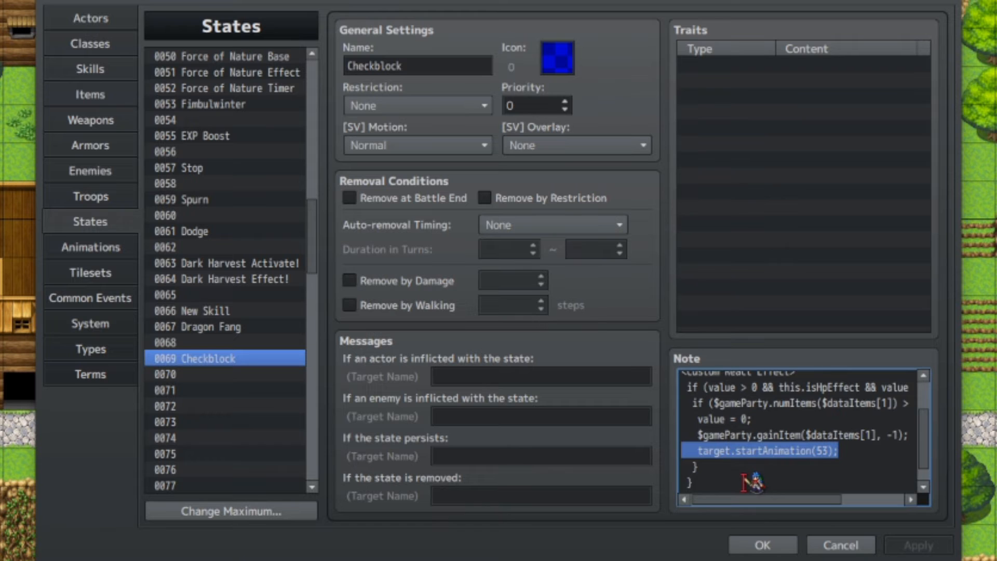
- Highlight the opening <Custom React Effect> tag near the start of the Checkblock note
scroll(753, 483, up, 1)
scroll(786, 415, up, 1)
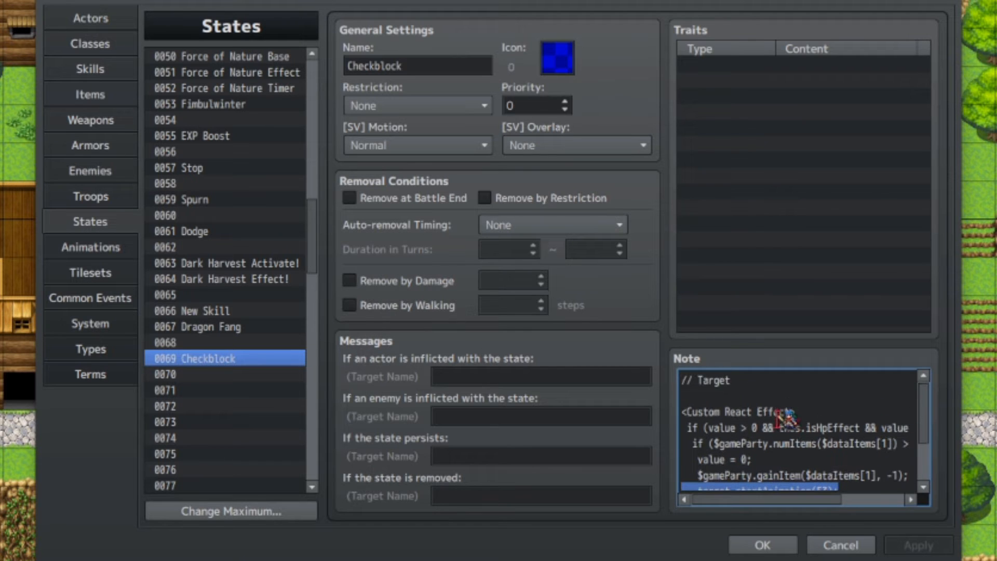
drag(794, 412, 682, 412)
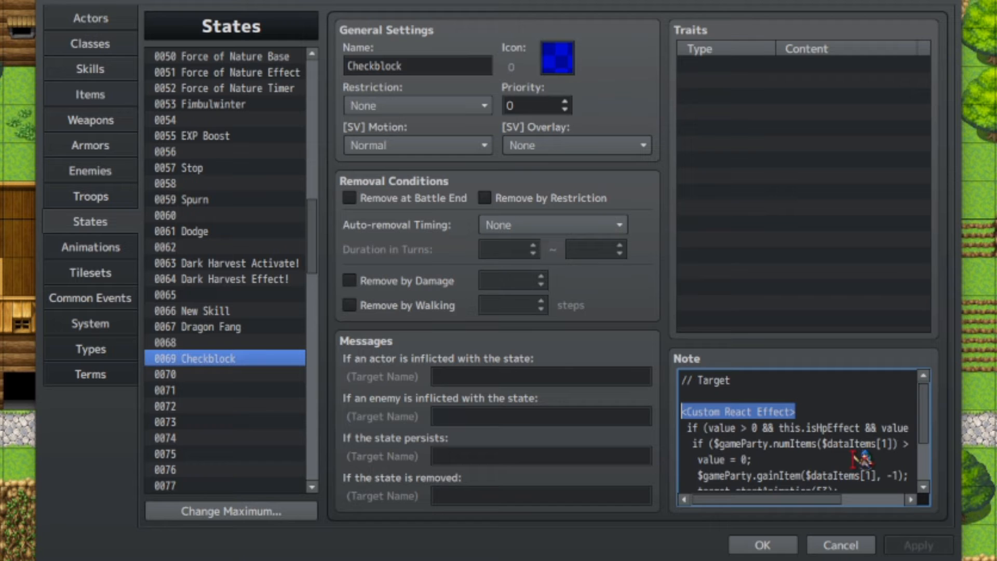
- Highlight the target.startAnimation(53) line and the closing brace of the inner if statement
scroll(855, 457, down, 2)
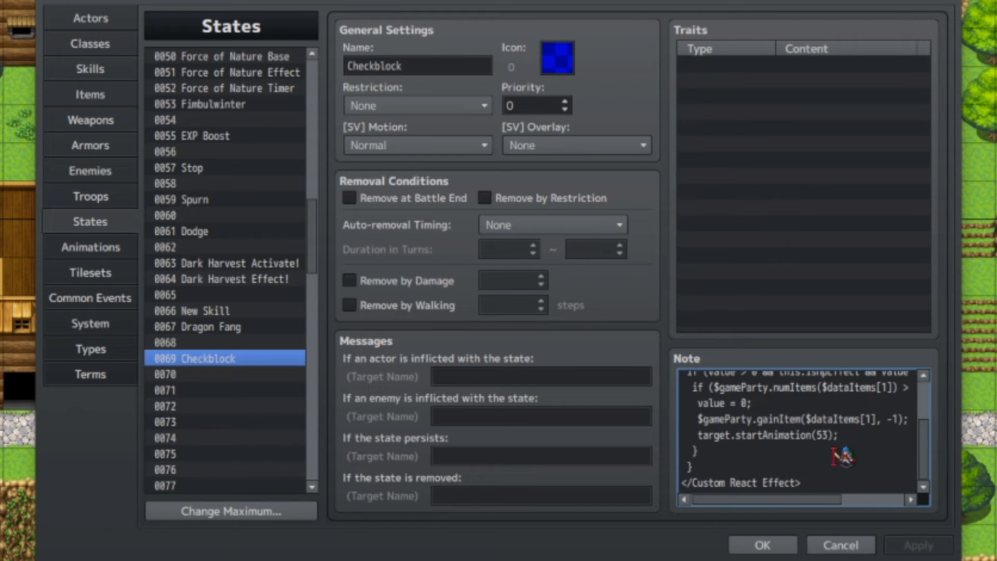
triple_click(788, 436)
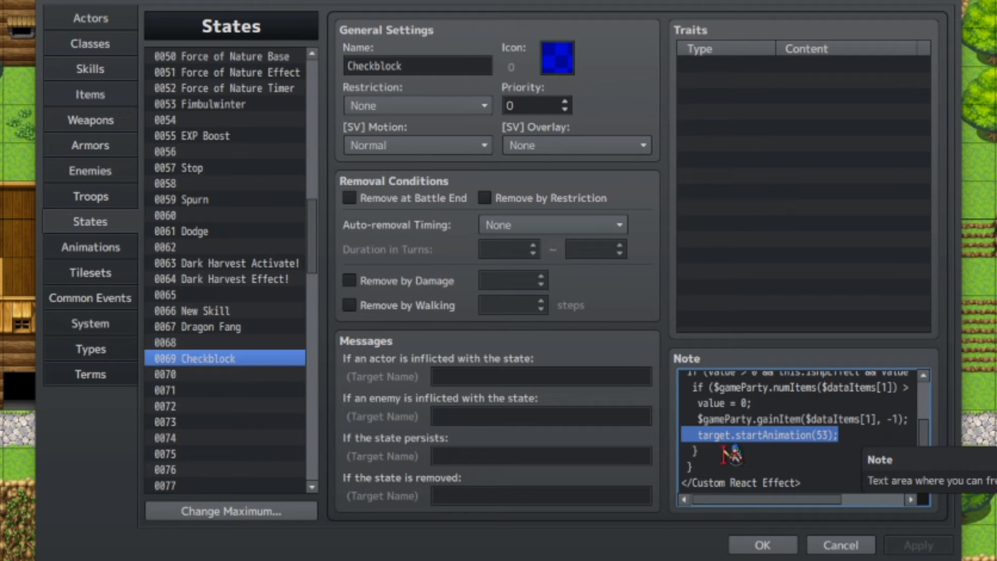
drag(732, 447, 659, 458)
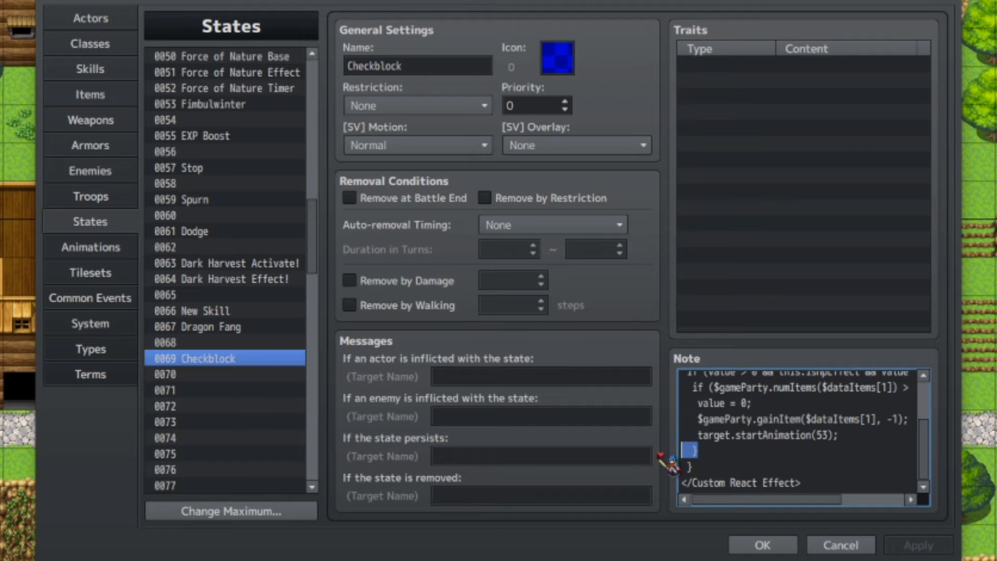
click(791, 475)
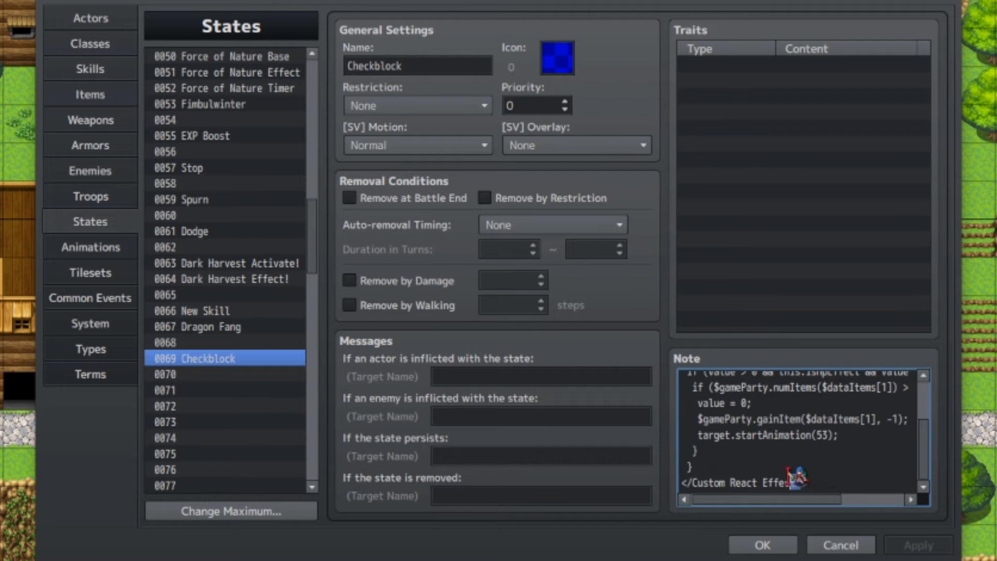
- Review the complete Custom React Effect code in the Checkblock note, from its opening tag to its closing tag
scroll(769, 457, up, 2)
drag(759, 411, 807, 499)
click(813, 451)
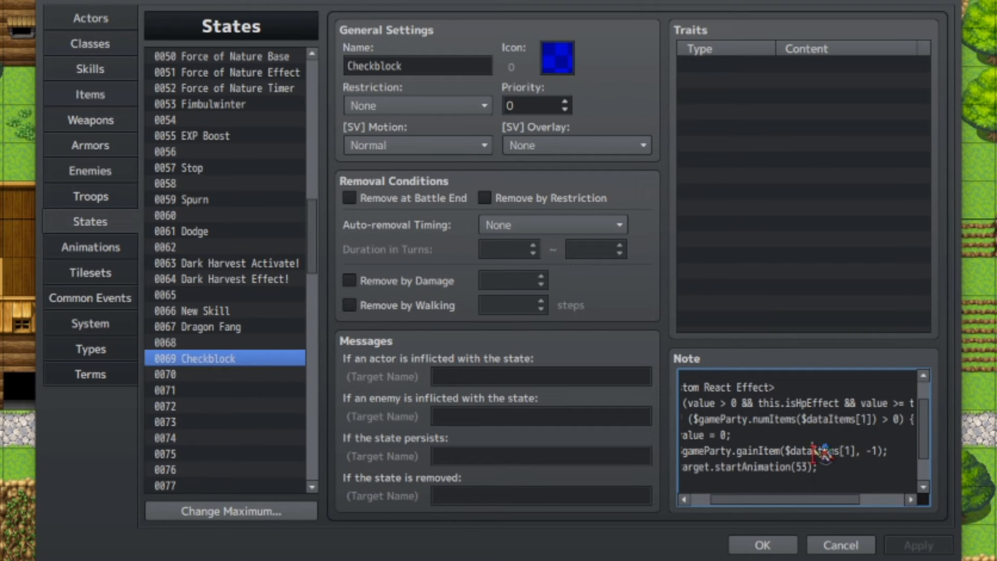
drag(795, 499, 726, 501)
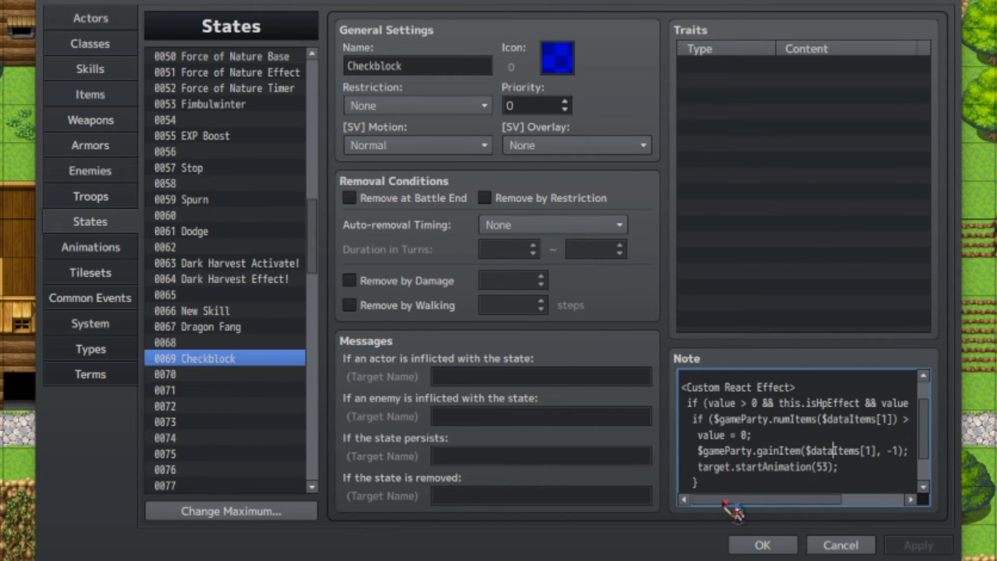
scroll(737, 491, down, 1)
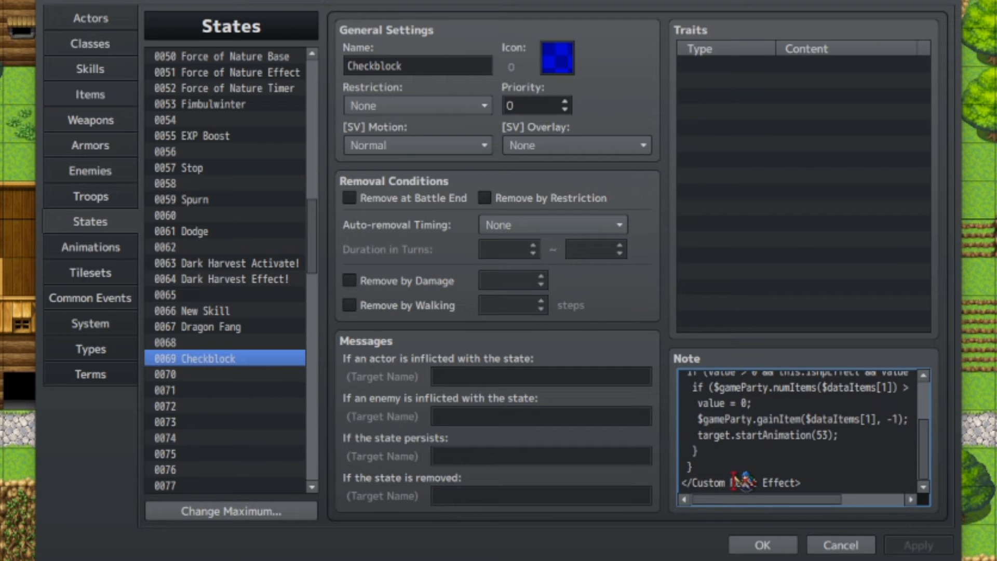
scroll(736, 481, up, 1)
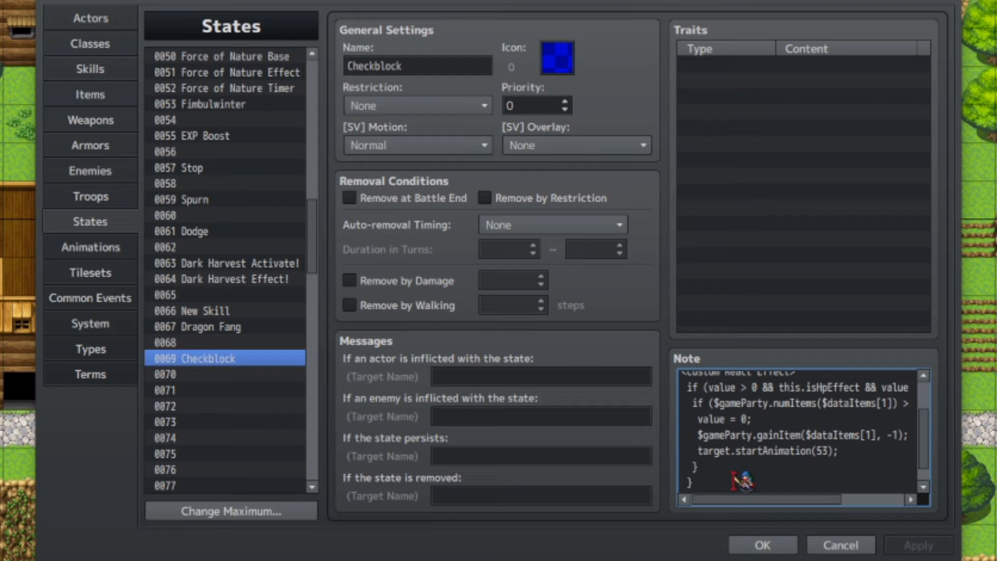
scroll(742, 478, up, 1)
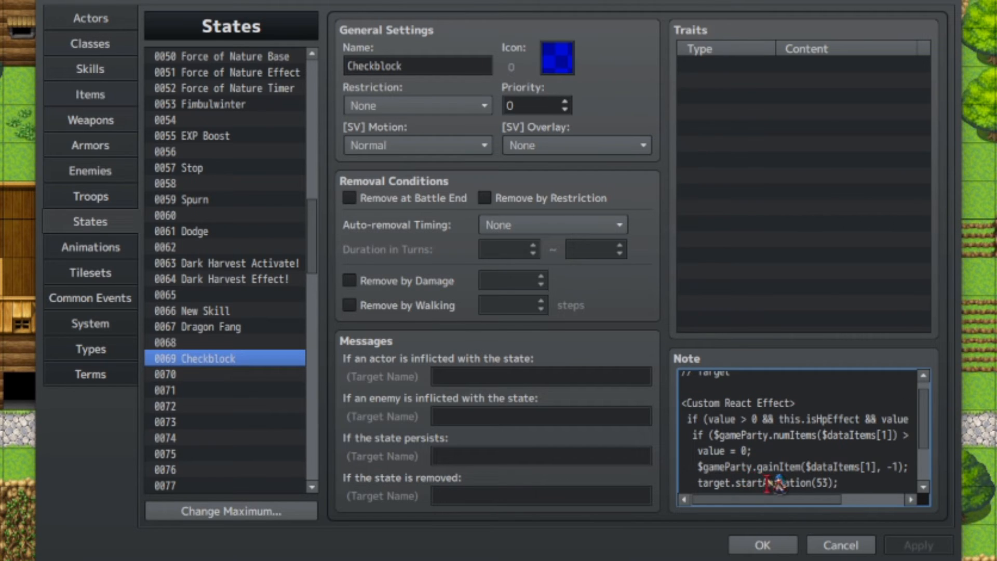
scroll(769, 482, down, 2)
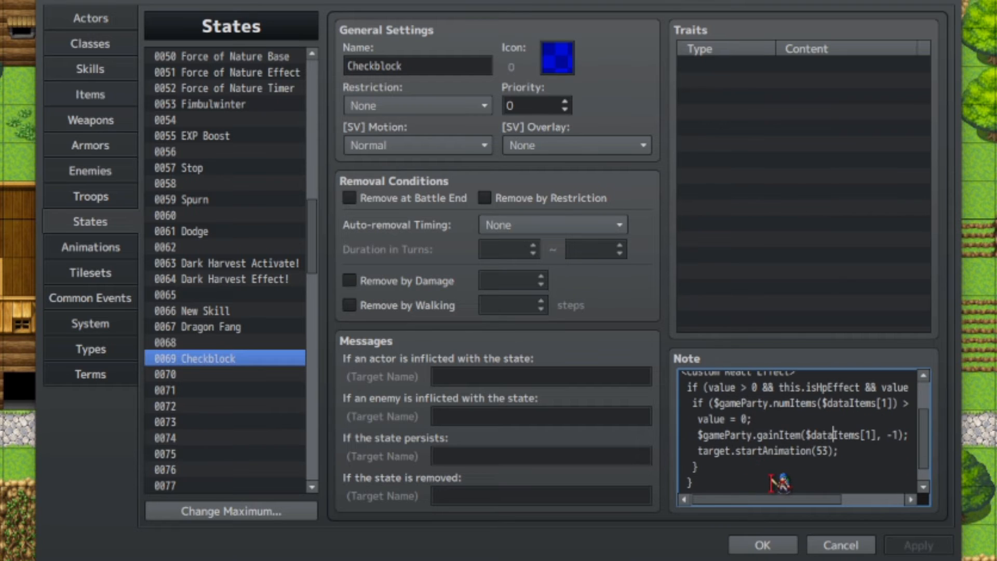
scroll(778, 482, down, 1)
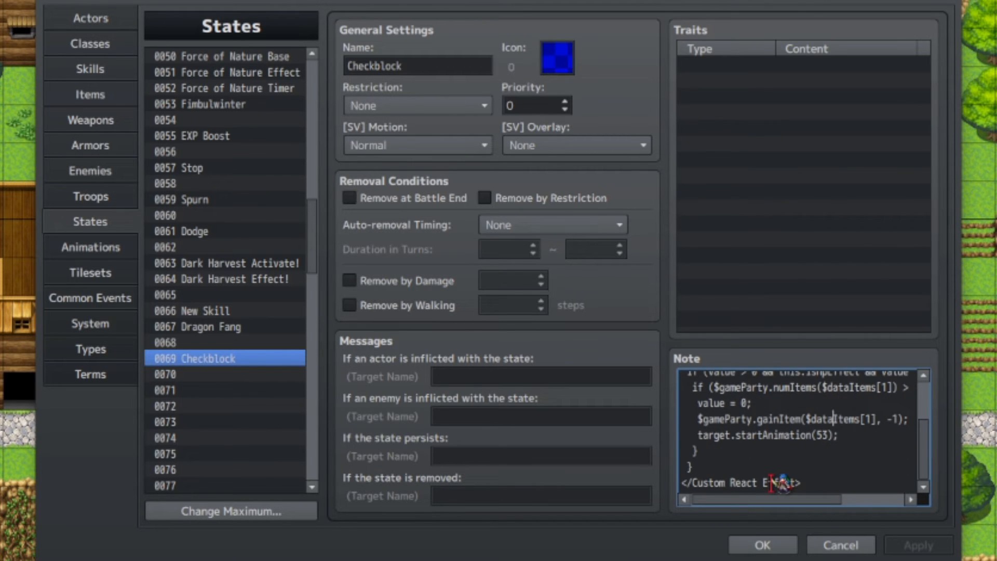
scroll(777, 483, up, 2)
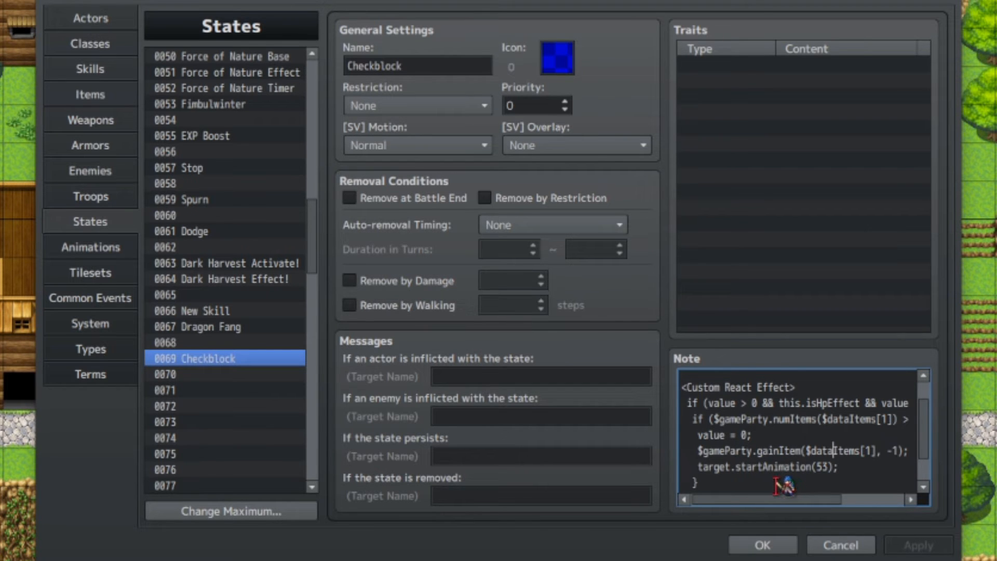
scroll(778, 483, down, 2)
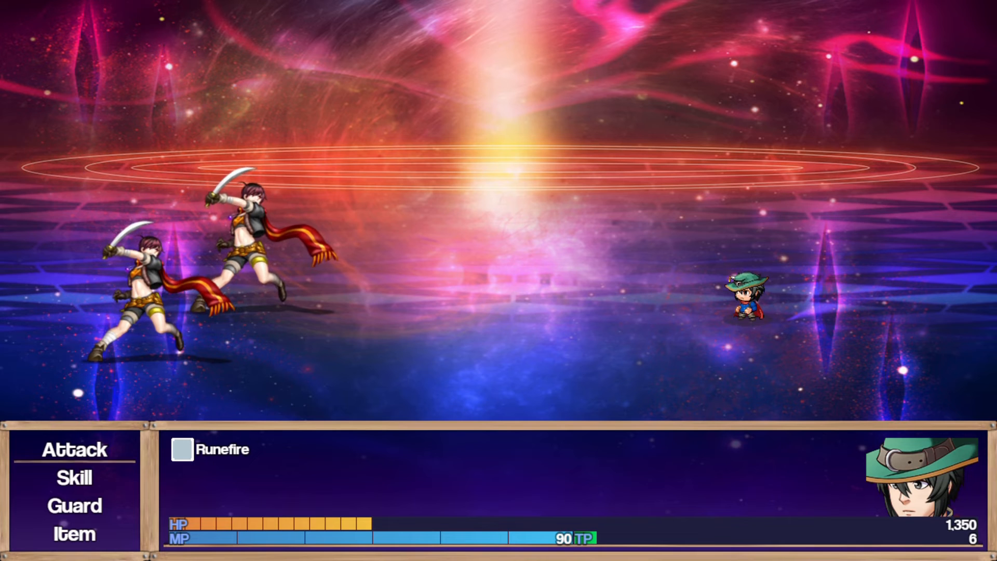
- In the running battle, open the party's item list to view the Deathblock item
key(Down)
key(Down)
key(Down)
key(Return)
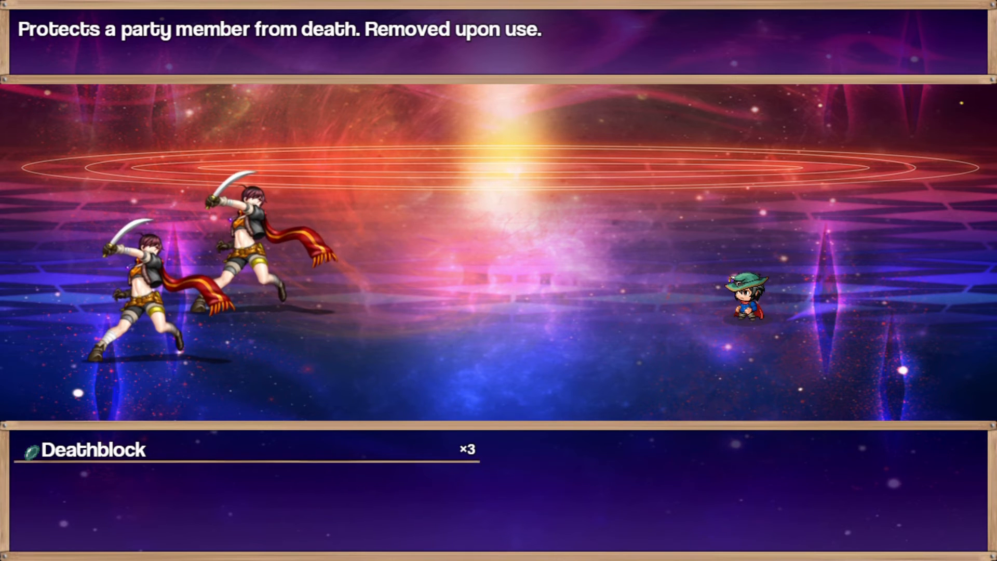
- Use the Deathblock item on the party member in battle
key(Return)
key(Return)
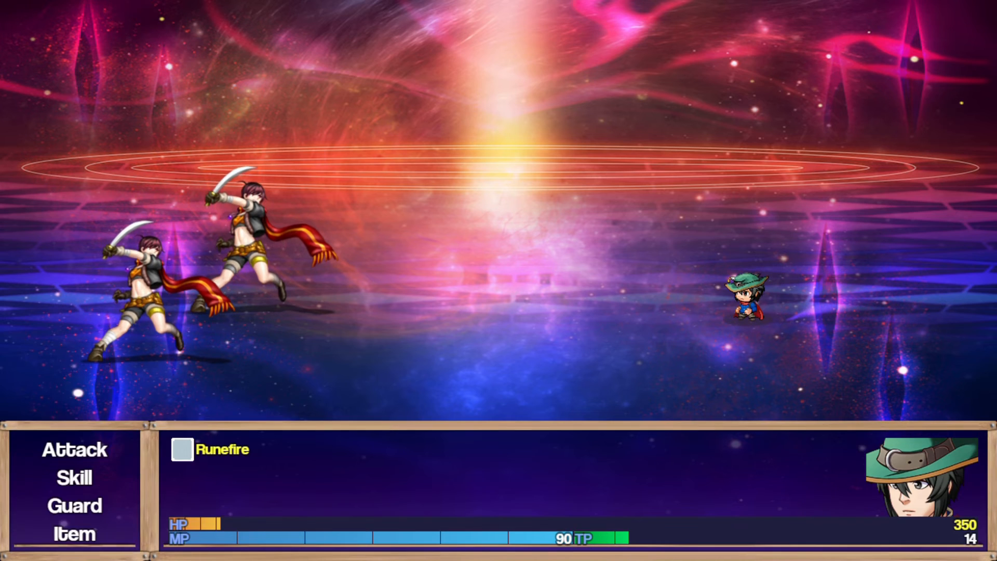
key(Return)
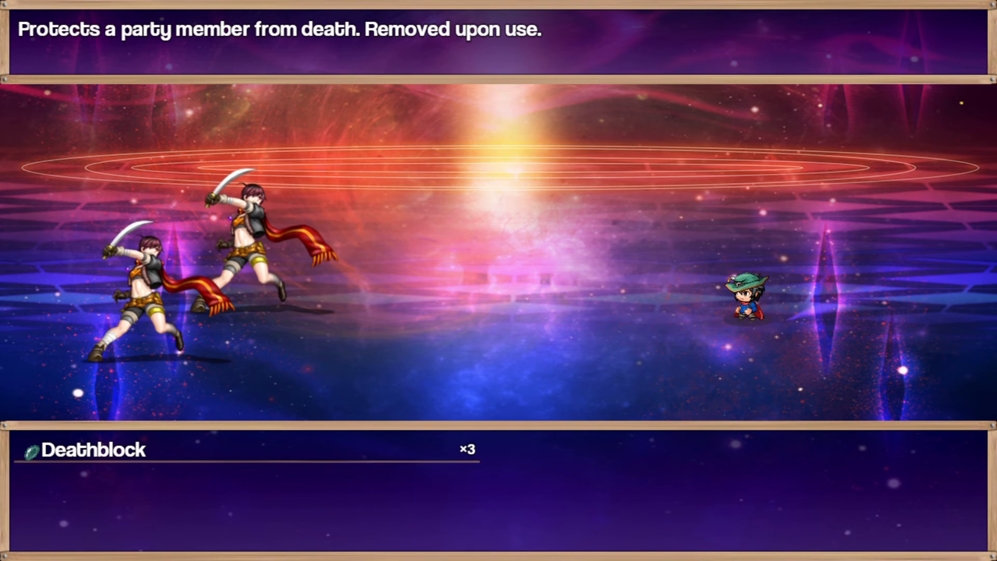
key(Escape)
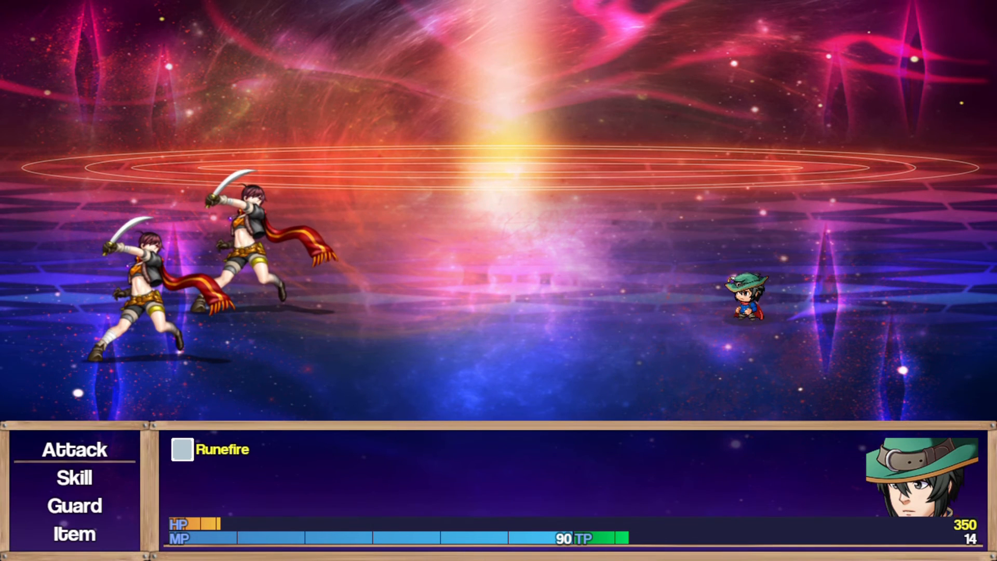
- Check the remaining Deathblock stock in the battle item list and let the enemies attack the party member
key(Up)
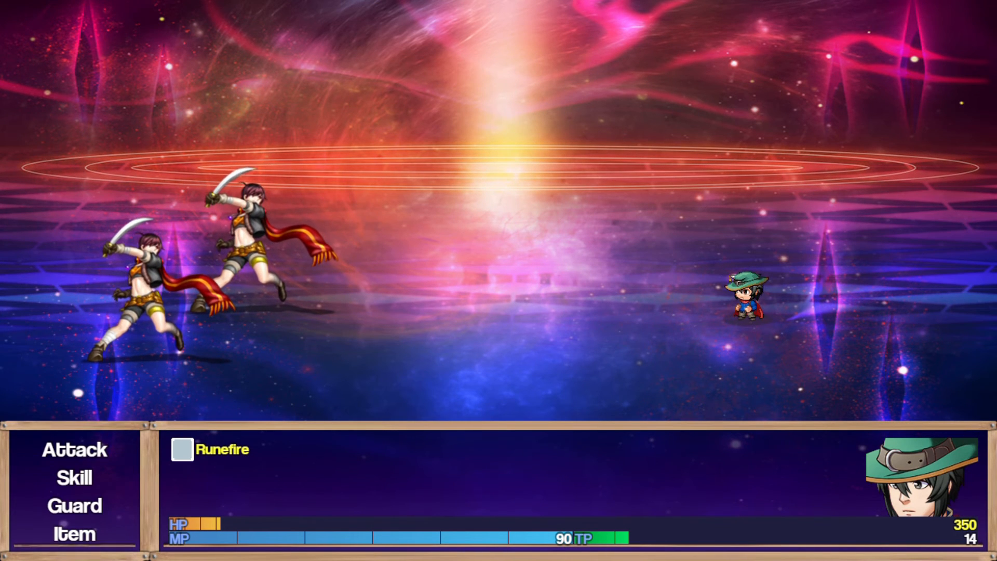
key(Return)
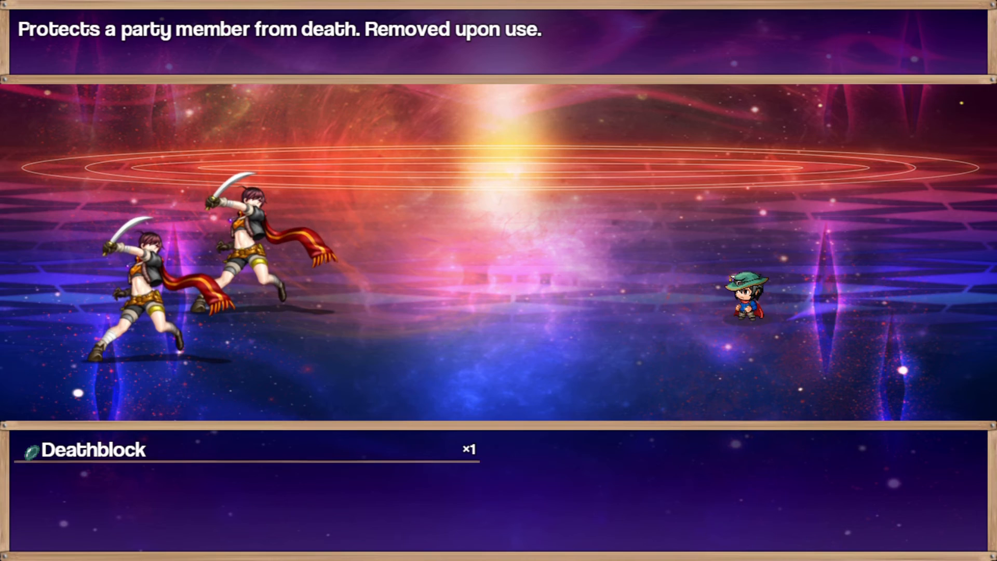
key(Escape)
key(Return)
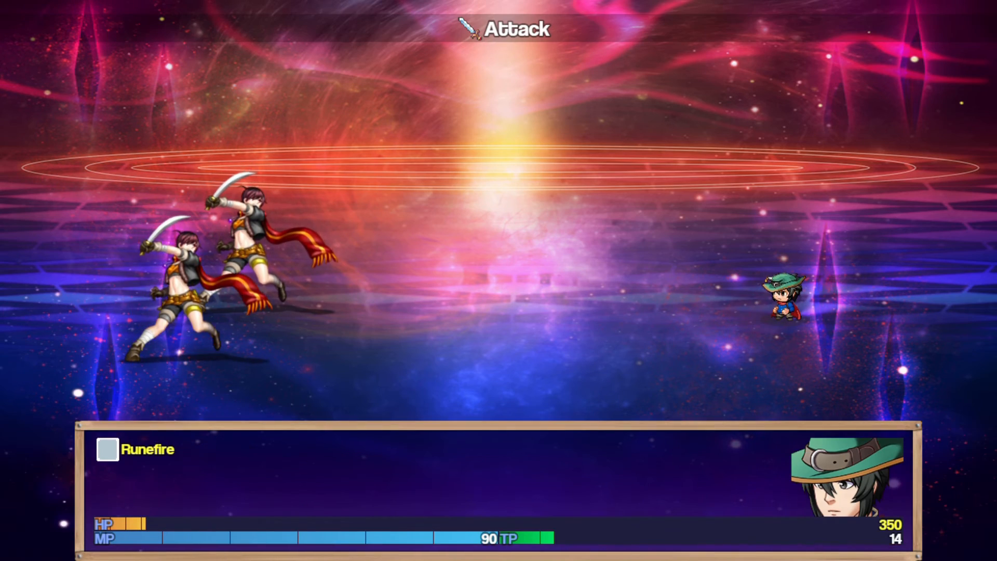